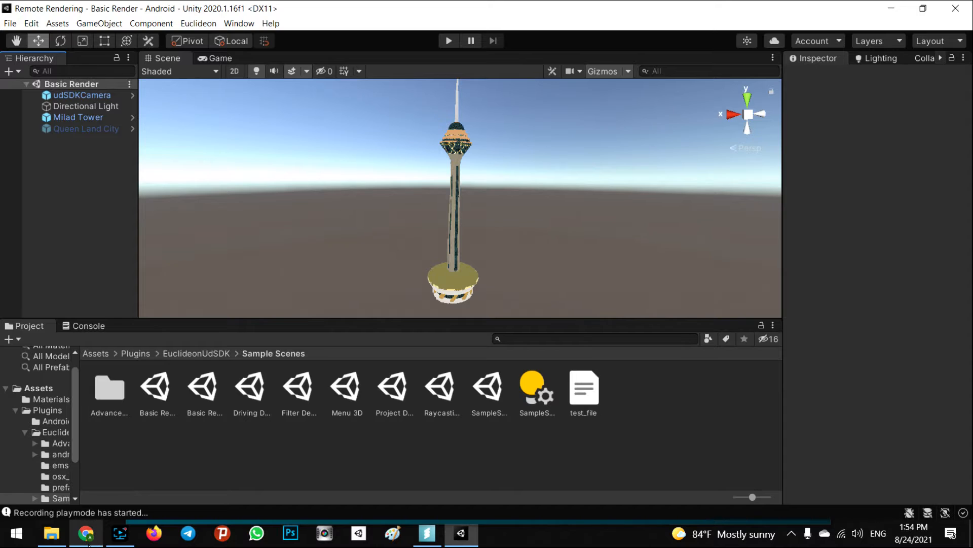
# - Bring up the udStream web page in the browser and log in to the udStream desktop application
pyautogui.click(86, 533)
pyautogui.click(54, 6)
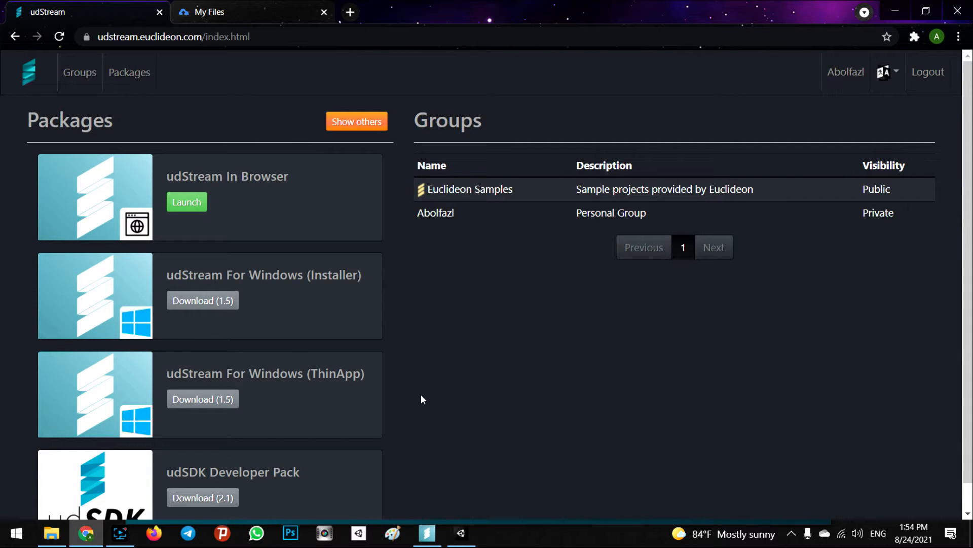
pyautogui.click(427, 533)
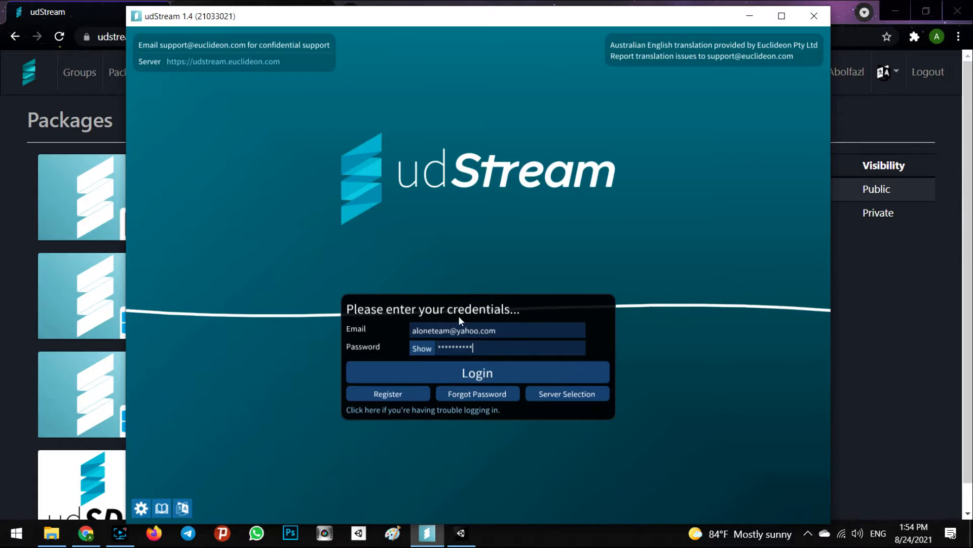
pyautogui.click(493, 370)
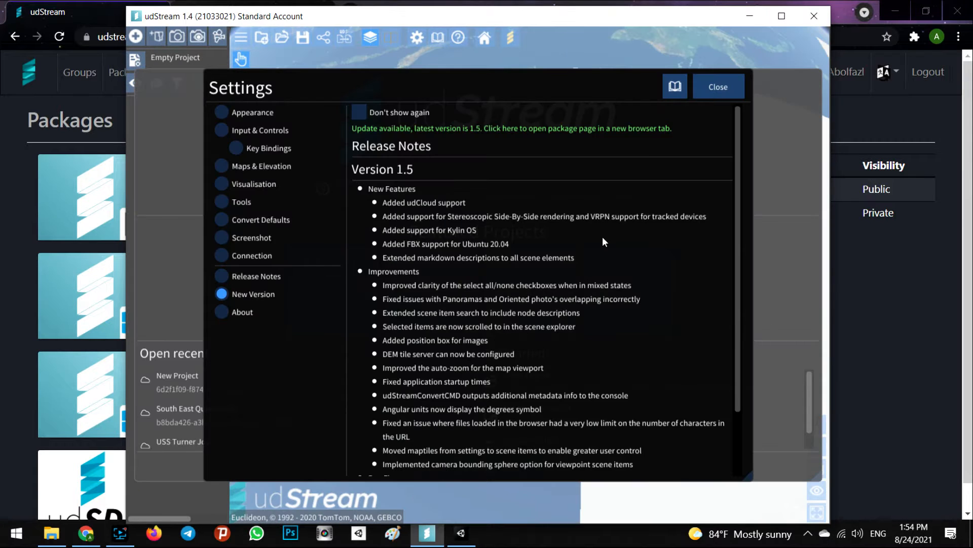
# - Dismiss the release notes and open the Convert To UDS tool from the start screen
pyautogui.click(728, 89)
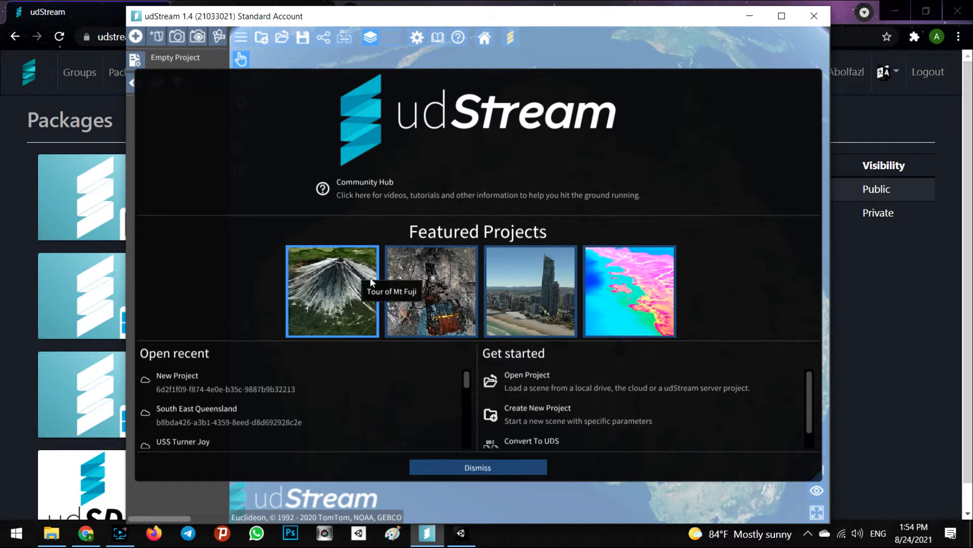
pyautogui.scroll(-1, 623, 403)
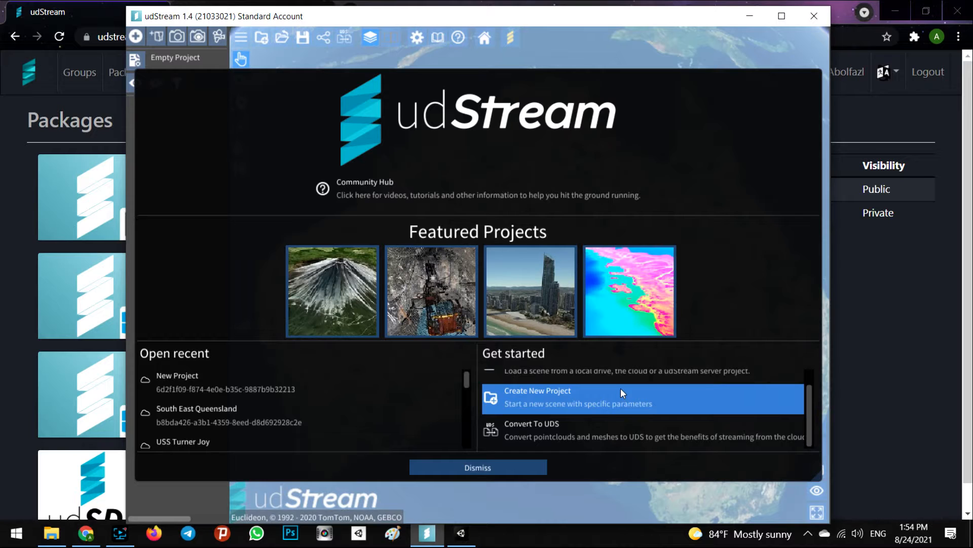
pyautogui.click(550, 429)
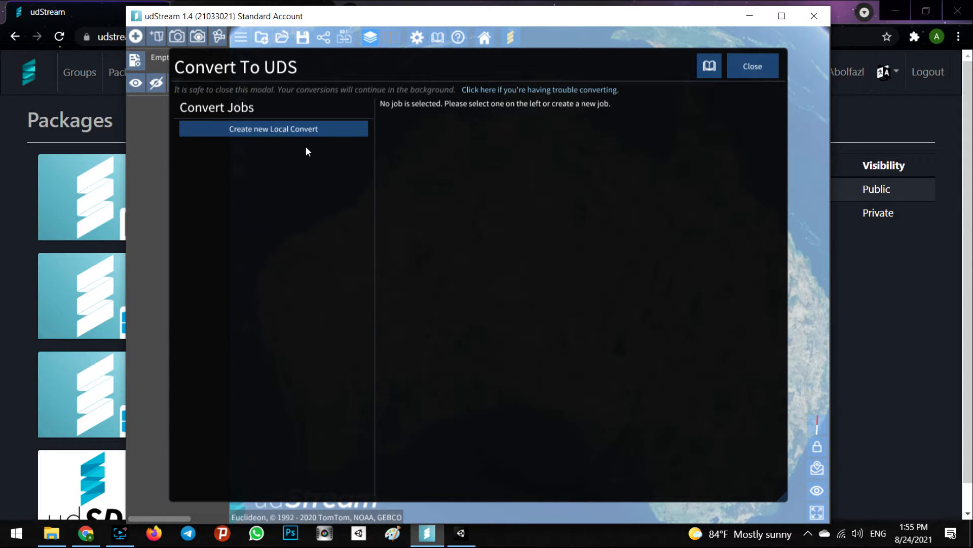
# - View the Milad Tower in the Unity scene and look through the Takhte Jamshid preview images in the Preview folder
pyautogui.click(468, 537)
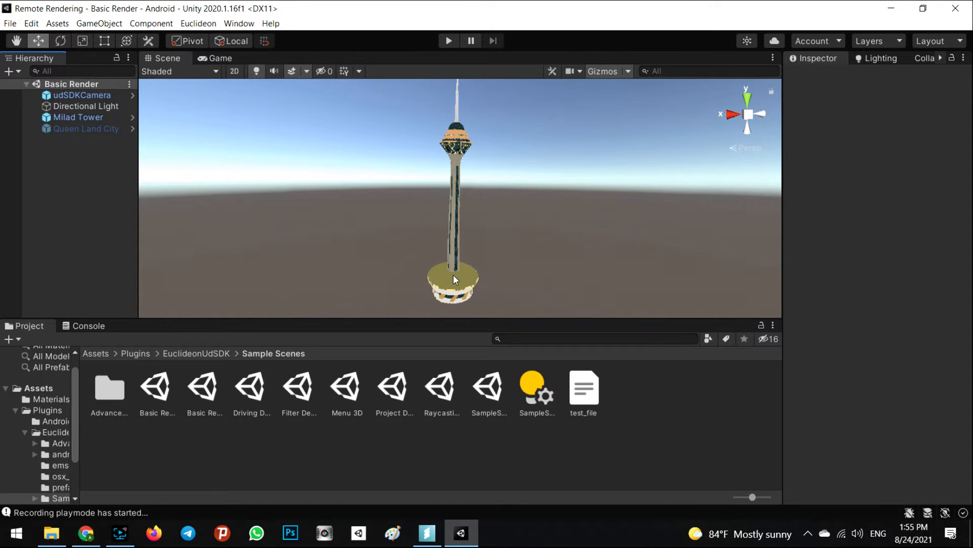
pyautogui.moveTo(485, 222)
pyautogui.mouseDown(button='right')
pyautogui.moveTo(486, 201)
pyautogui.moveTo(490, 220)
pyautogui.mouseUp(button='right')
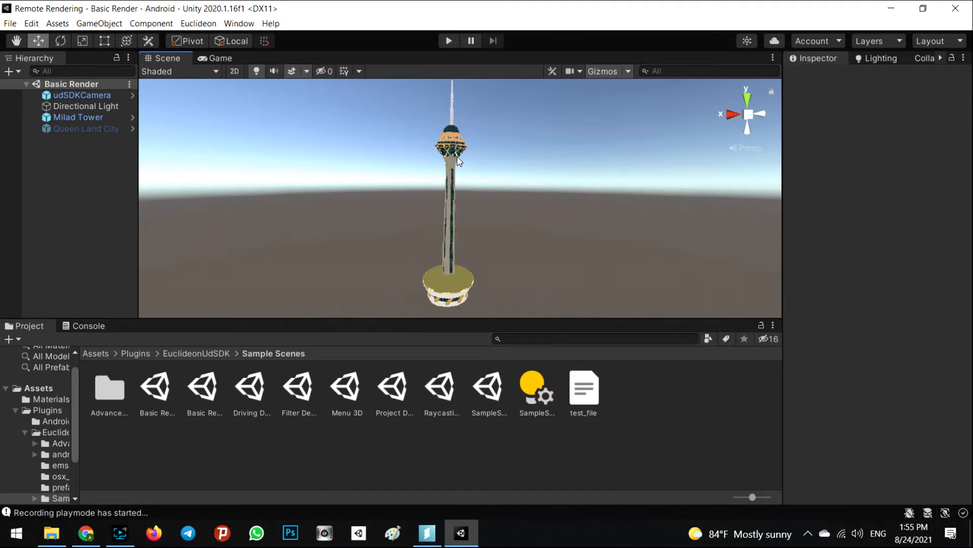
pyautogui.click(55, 535)
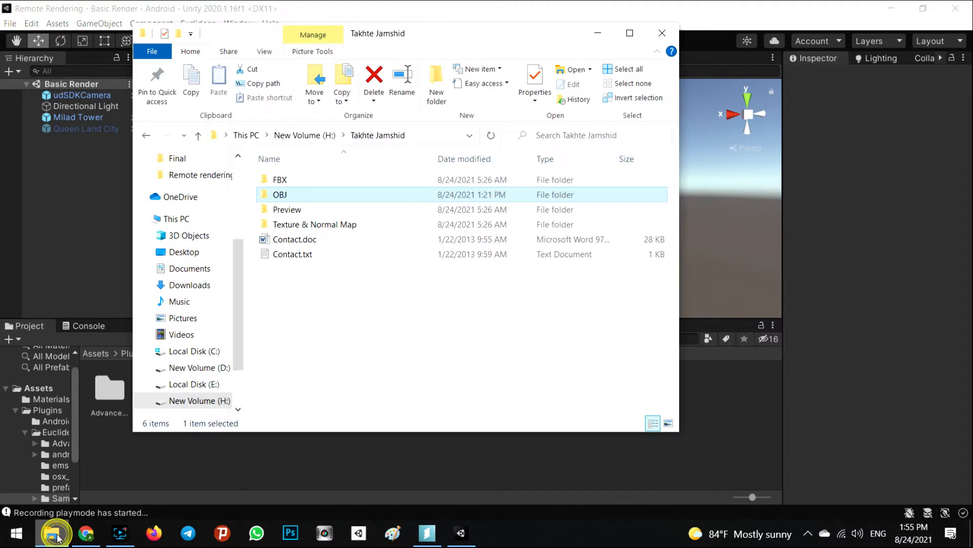
pyautogui.doubleClick(296, 211)
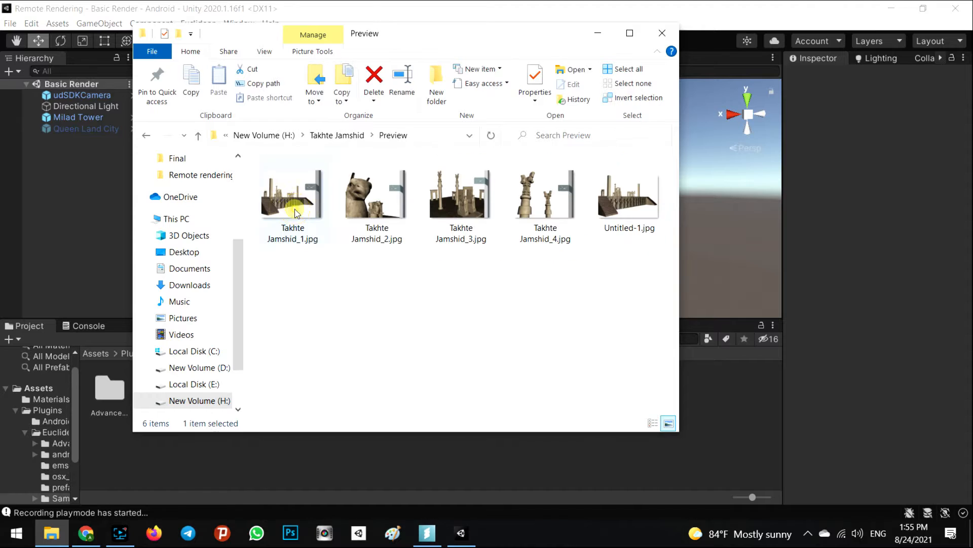
pyautogui.doubleClick(297, 203)
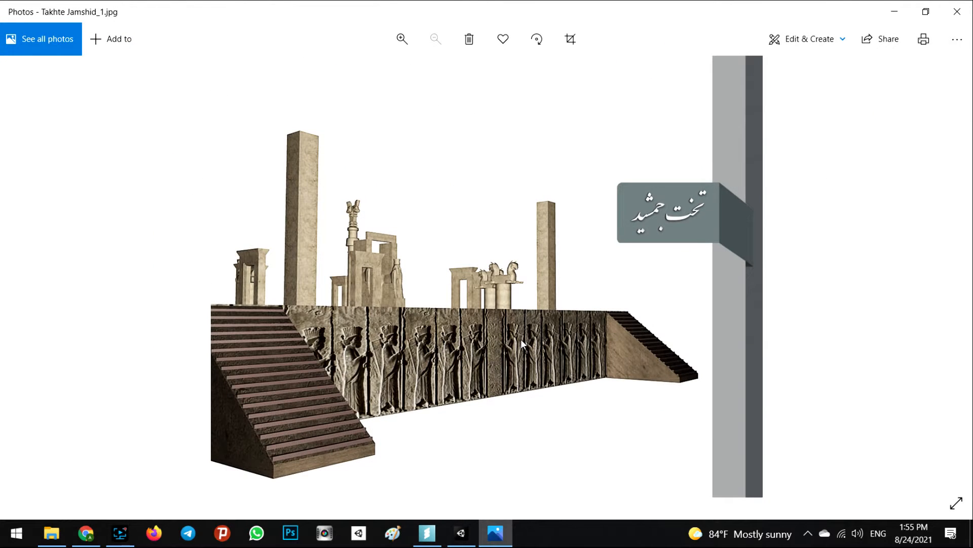
pyautogui.press('Right')
pyautogui.press('Right')
pyautogui.press('Right')
pyautogui.press('Right')
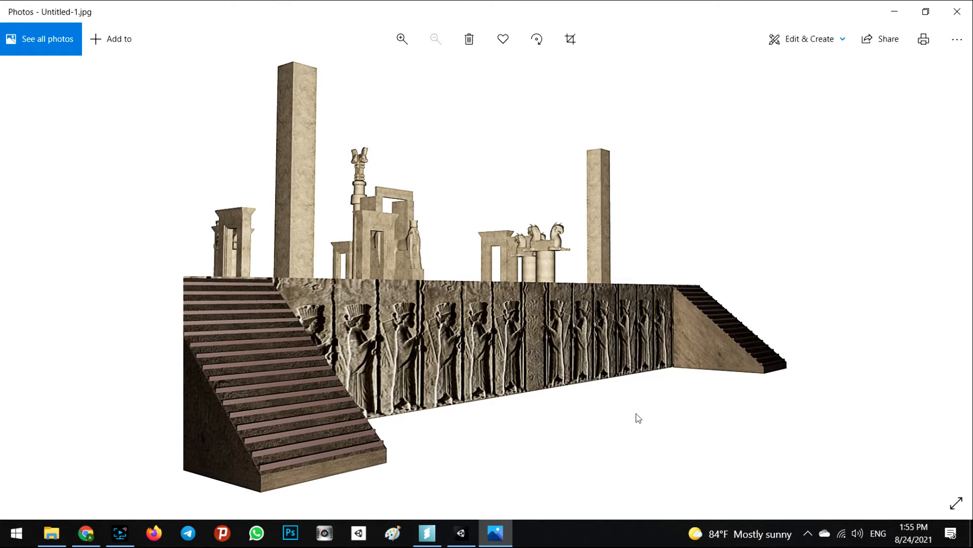
pyautogui.press('Left')
pyautogui.click(957, 11)
pyautogui.moveTo(447, 358); pyautogui.dragTo(408, 394)
pyautogui.press('BackSpace')
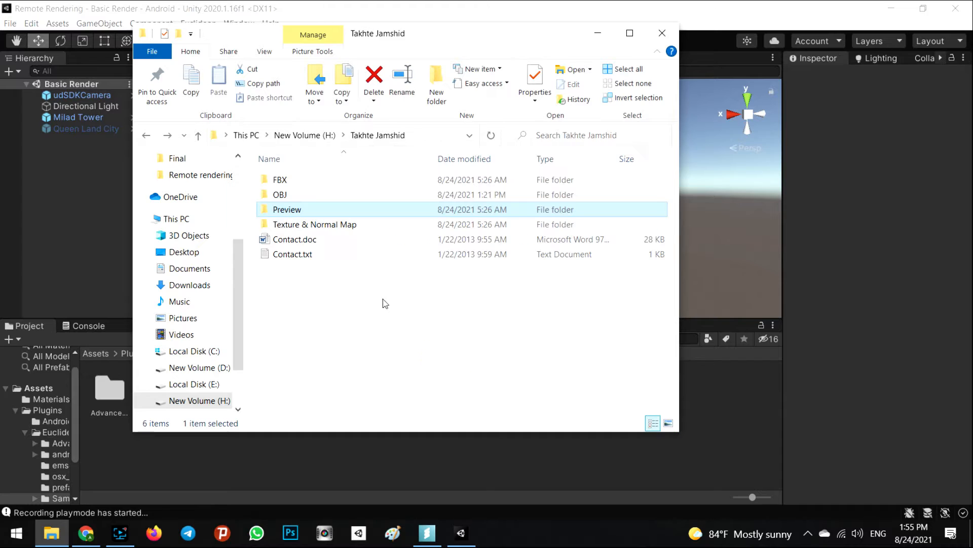
# - Check the sizes of the Takhte_Jamshid model files in the FBX and OBJ folders
pyautogui.doubleClick(293, 184)
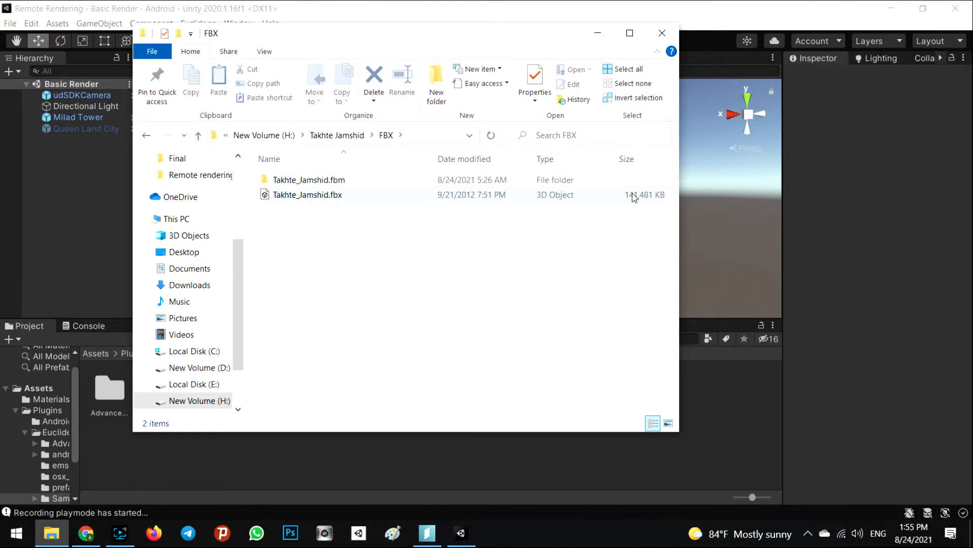
pyautogui.press('BackSpace')
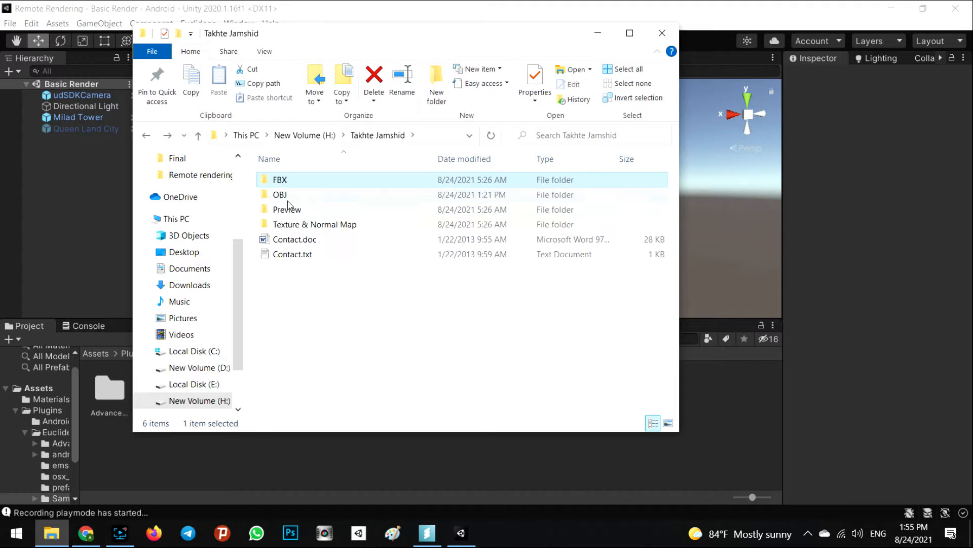
pyautogui.doubleClick(285, 195)
pyautogui.scroll(-10, 558, 330)
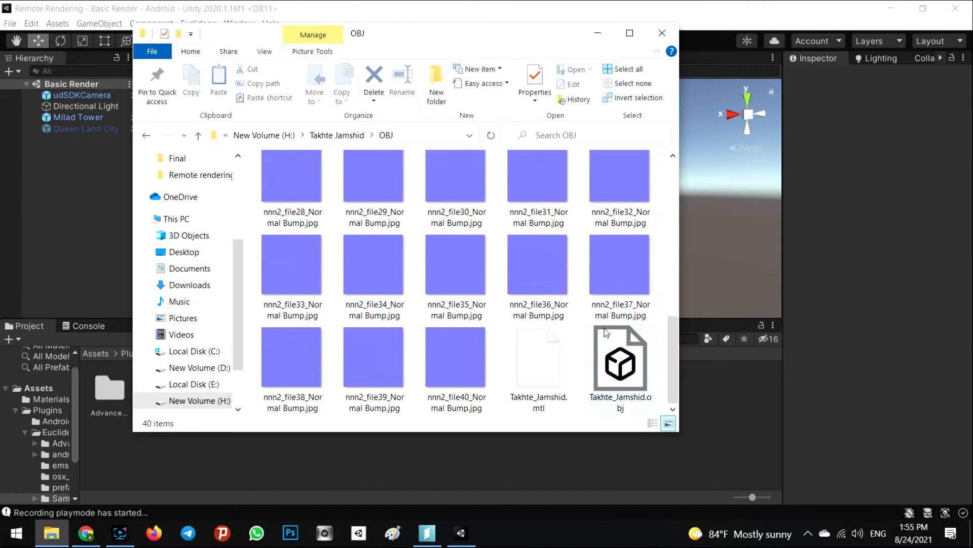
pyautogui.click(620, 381)
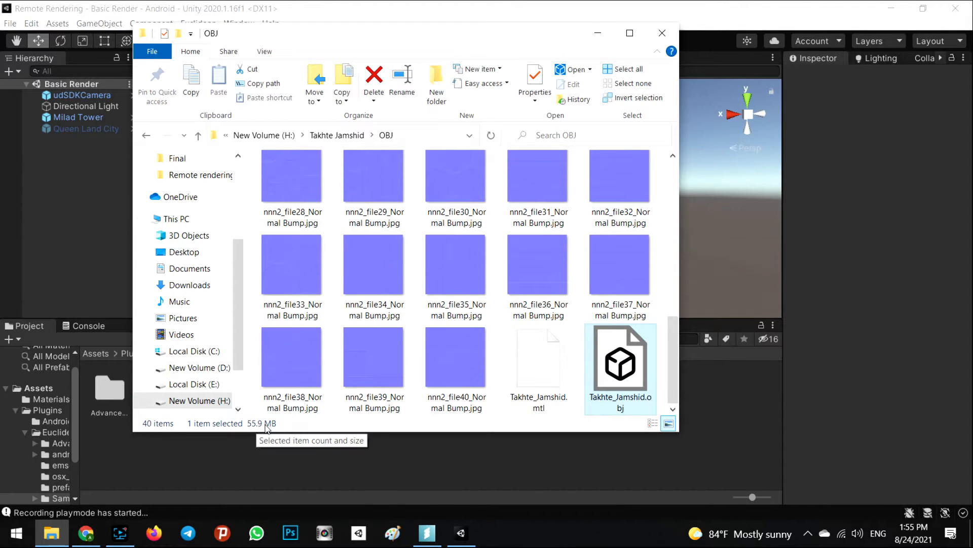
pyautogui.press('BackSpace')
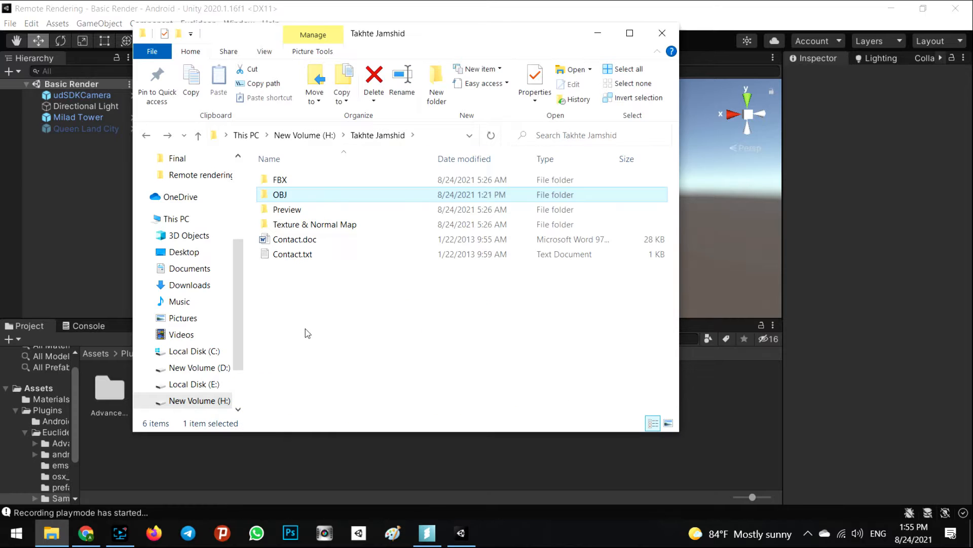
pyautogui.click(305, 328)
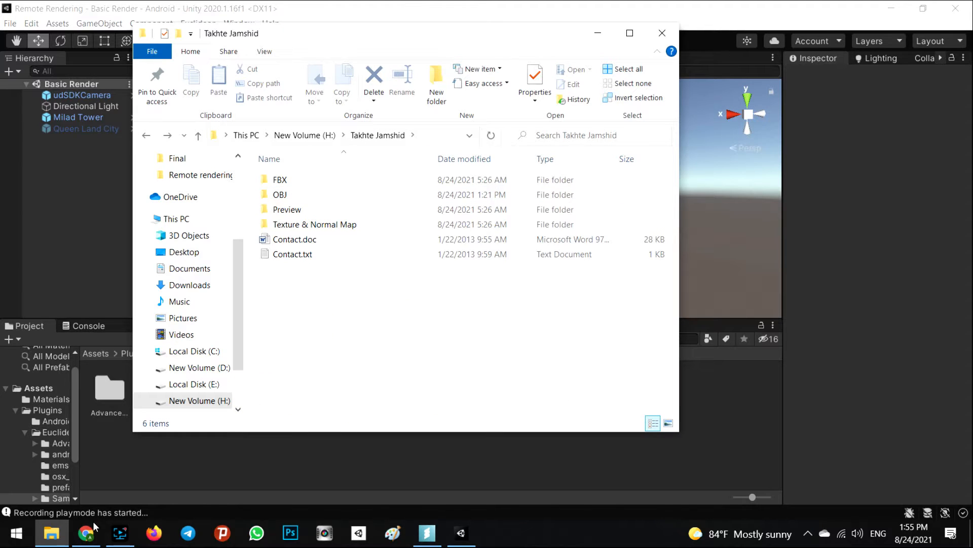
# - Switch to udStream and create a new local convert job with Takhte_Jamshid.obj from the OBJ folder as its input file
pyautogui.click(428, 533)
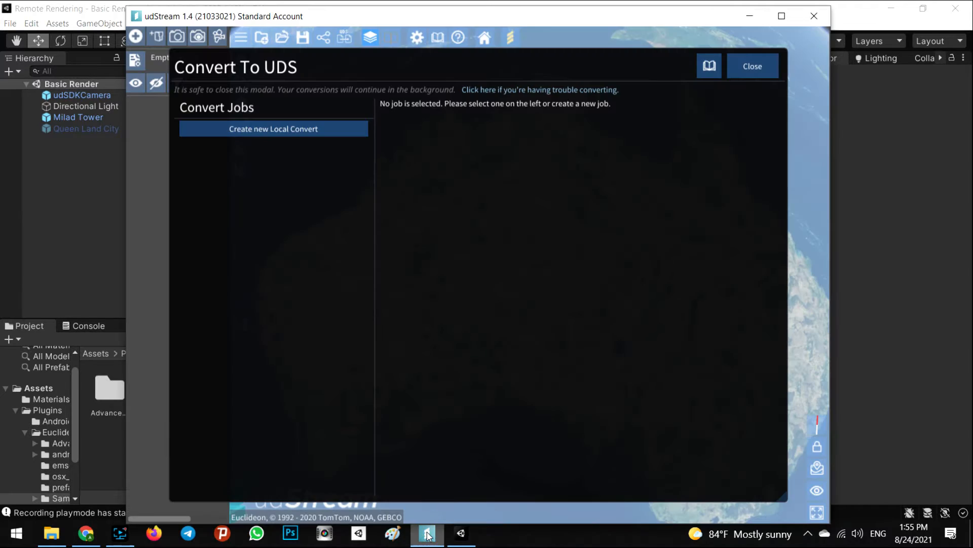
pyautogui.click(296, 130)
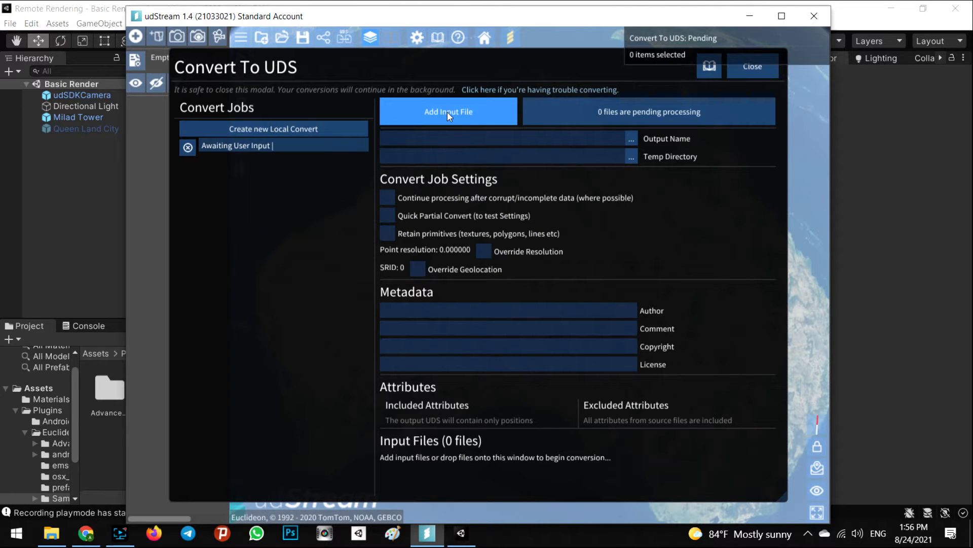
pyautogui.click(460, 114)
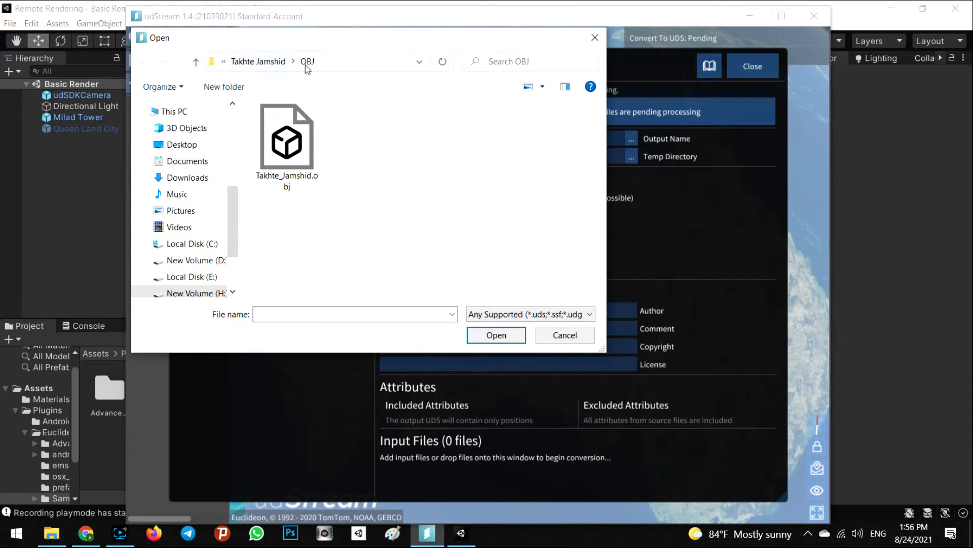
pyautogui.click(288, 152)
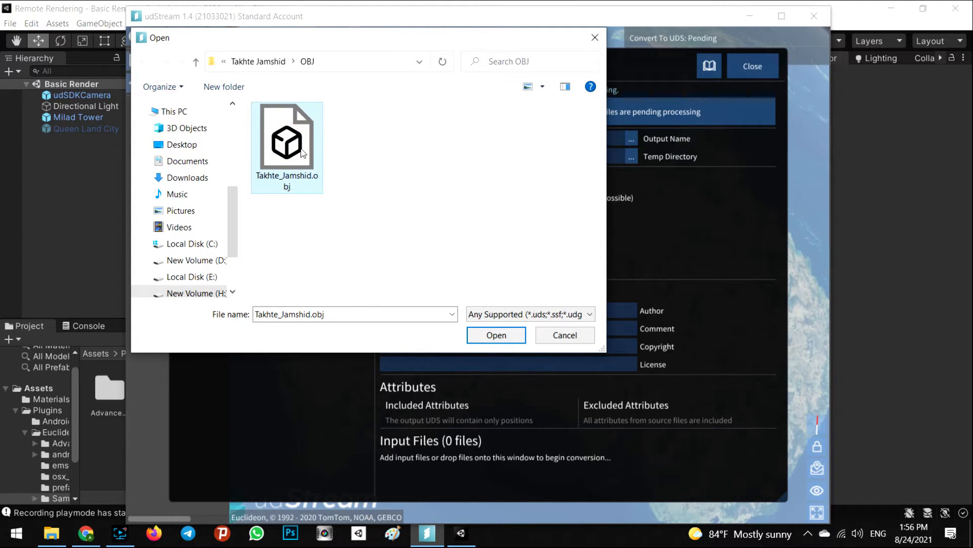
pyautogui.click(477, 335)
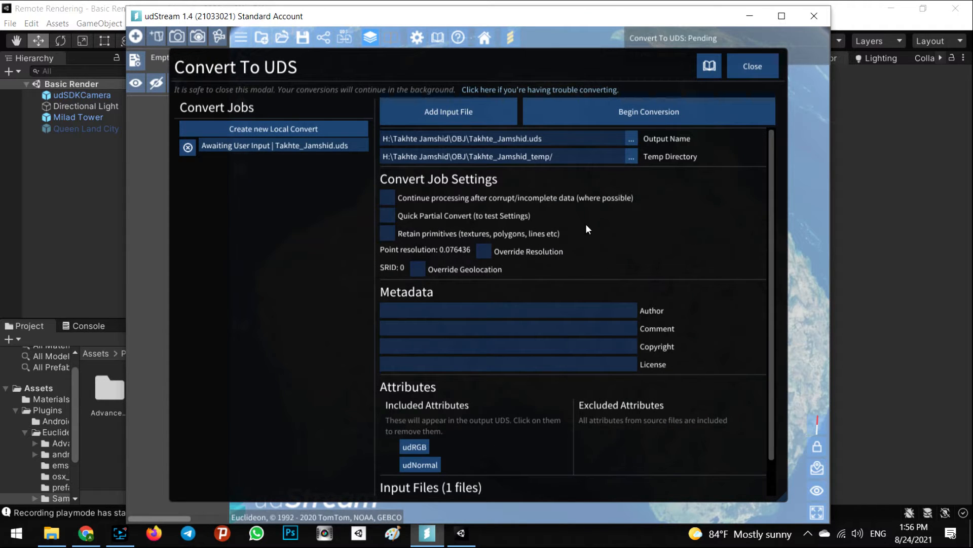
# - Review the convert job's settings and input file, and begin converting Takhte_Jamshid.obj to UDS
pyautogui.scroll(-1, 537, 215)
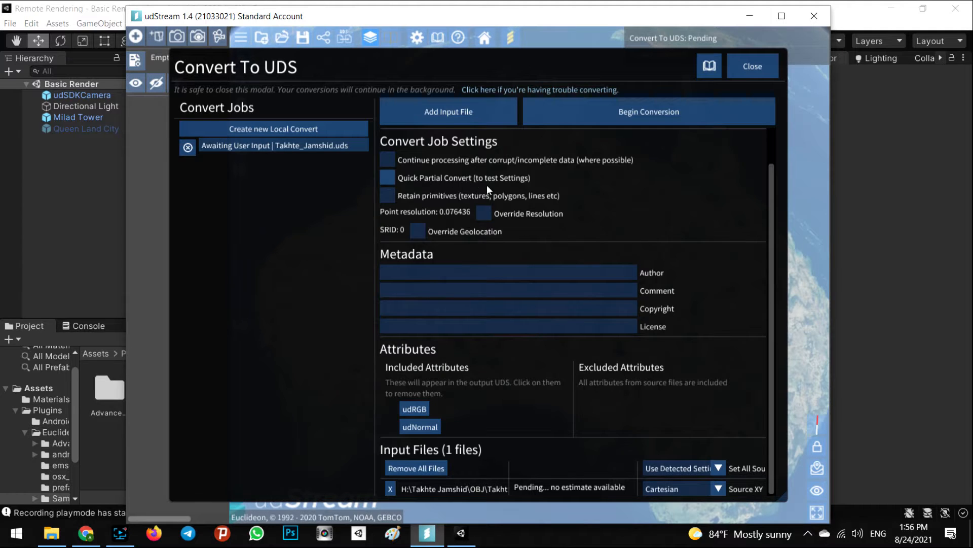
pyautogui.scroll(1, 487, 184)
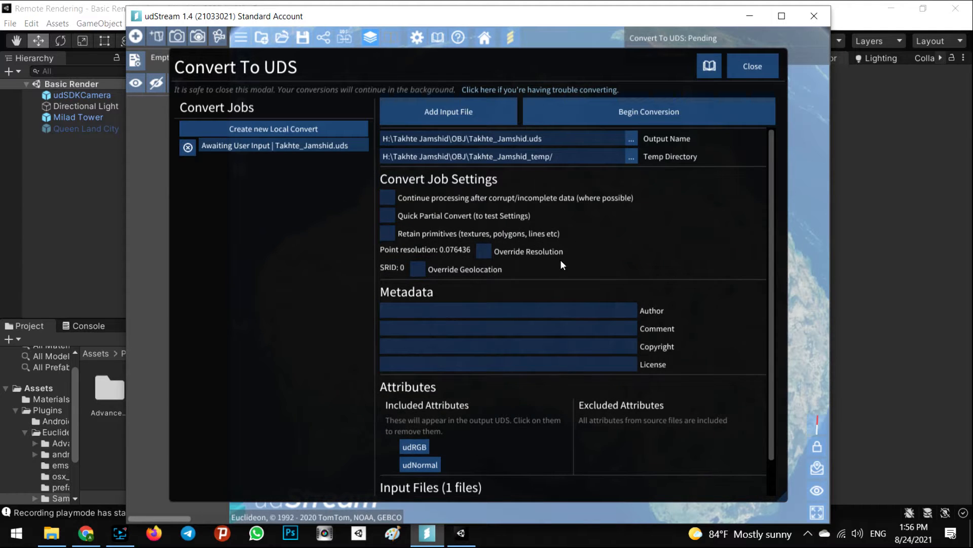
pyautogui.scroll(-1, 563, 269)
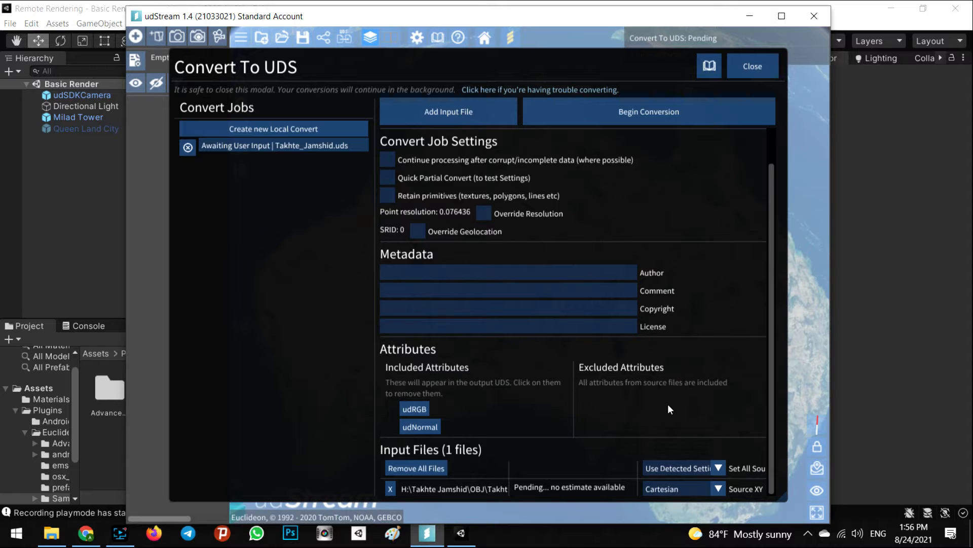
pyautogui.scroll(1, 550, 430)
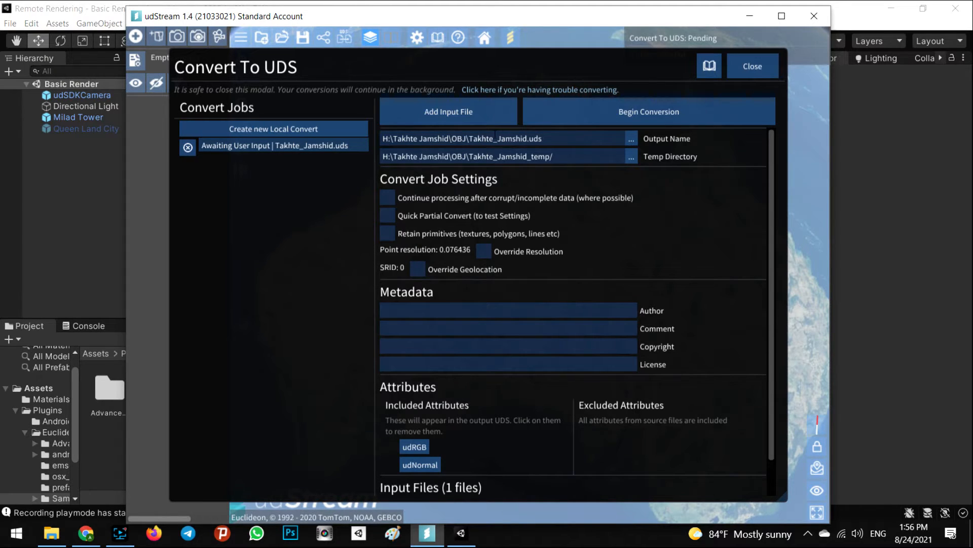
pyautogui.click(593, 111)
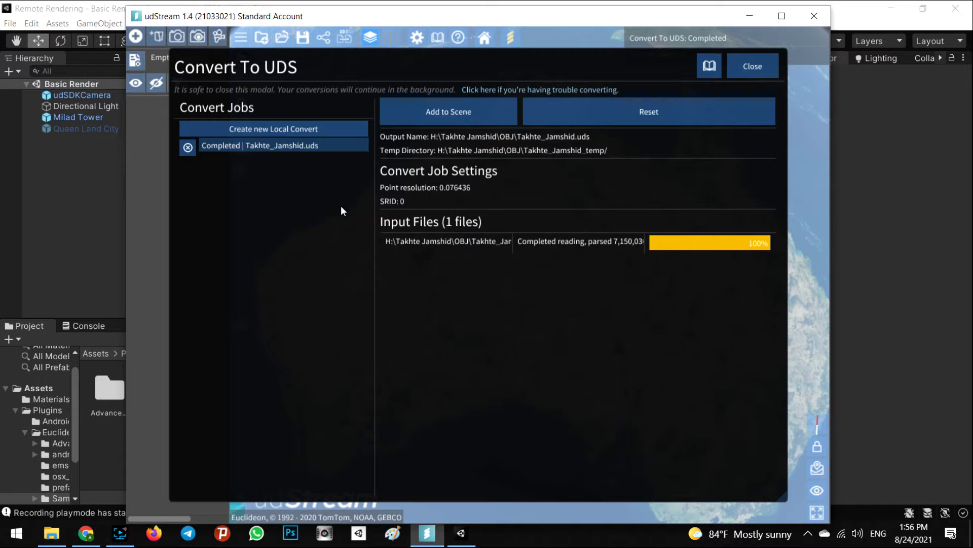
# - Switch to File Explorer, locate the converted Takhte_Jamshid.uds in the OBJ folder and check its size
pyautogui.click(50, 533)
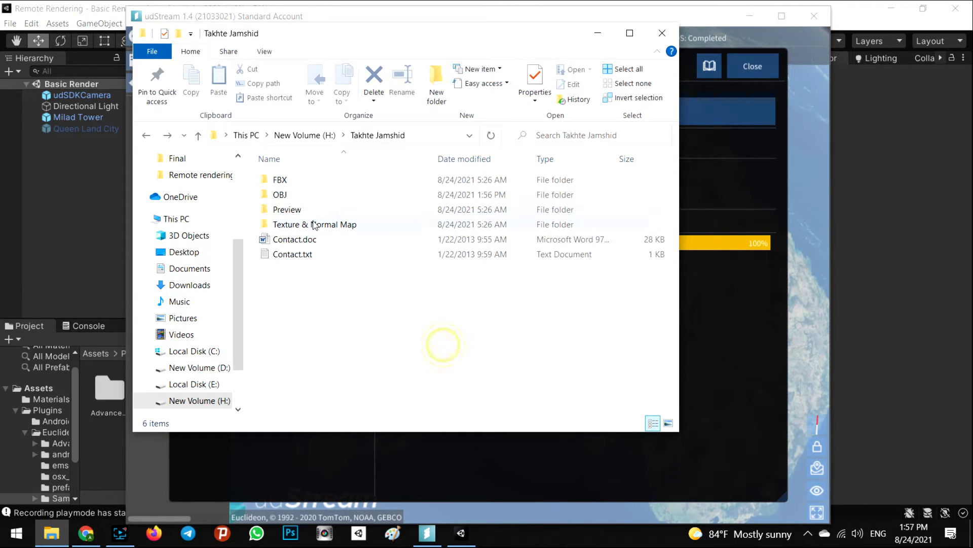
pyautogui.doubleClick(282, 194)
pyautogui.scroll(-10, 296, 196)
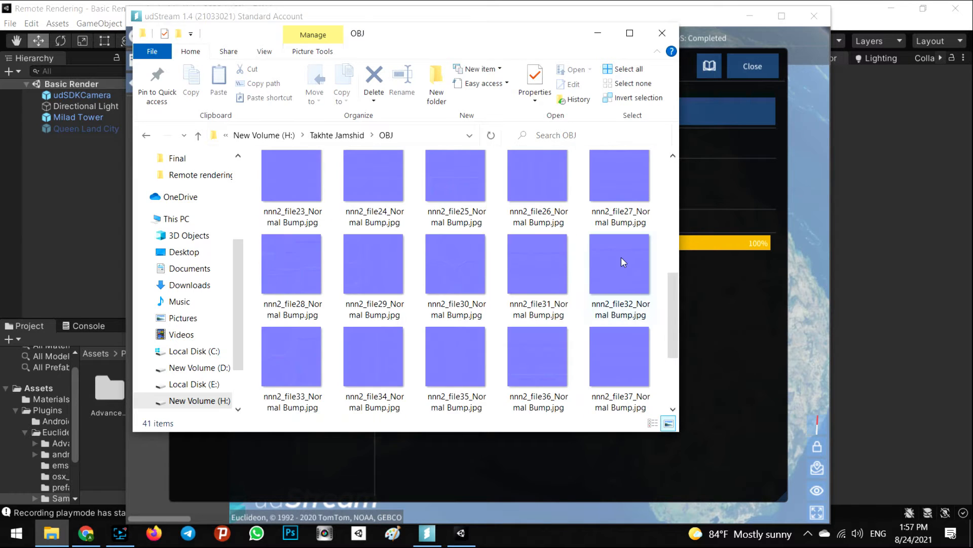
pyautogui.click(309, 357)
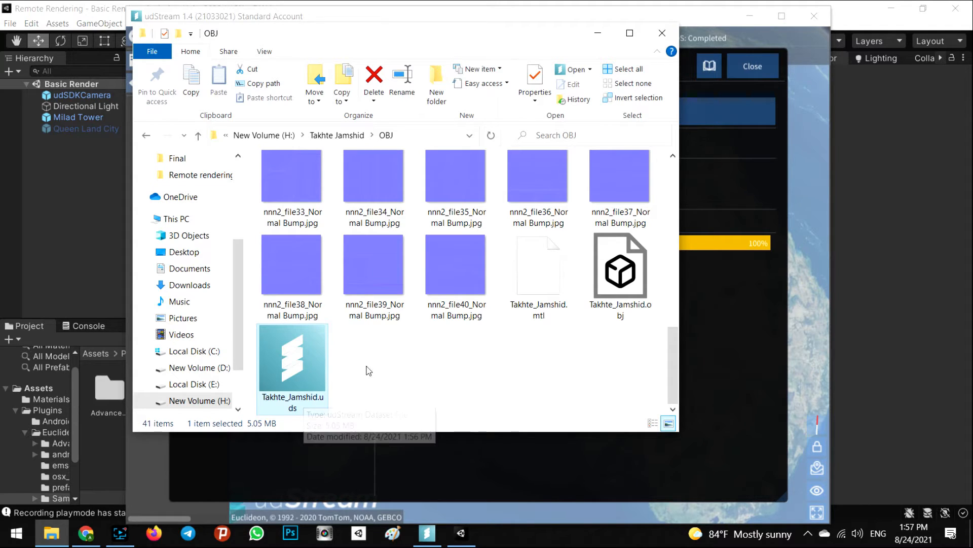
pyautogui.click(393, 366)
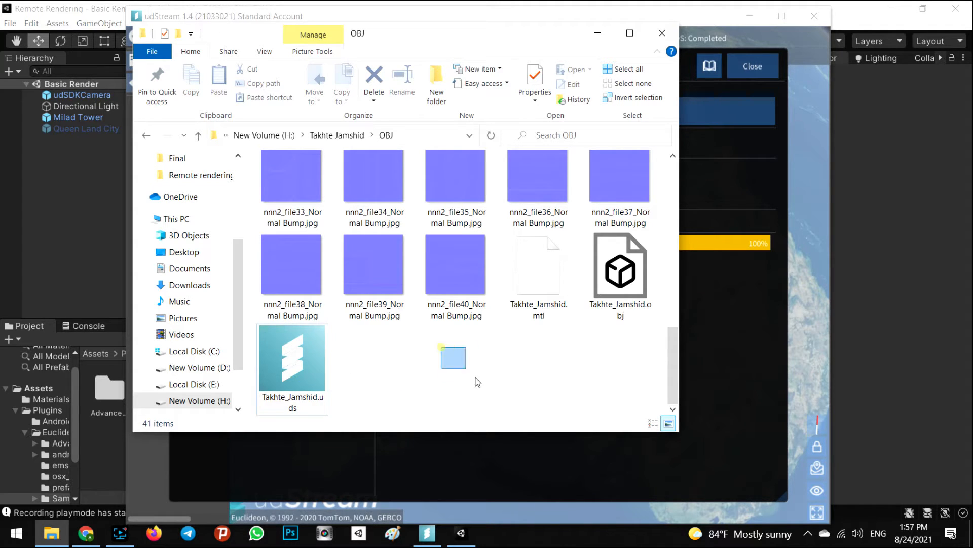
pyautogui.click(599, 35)
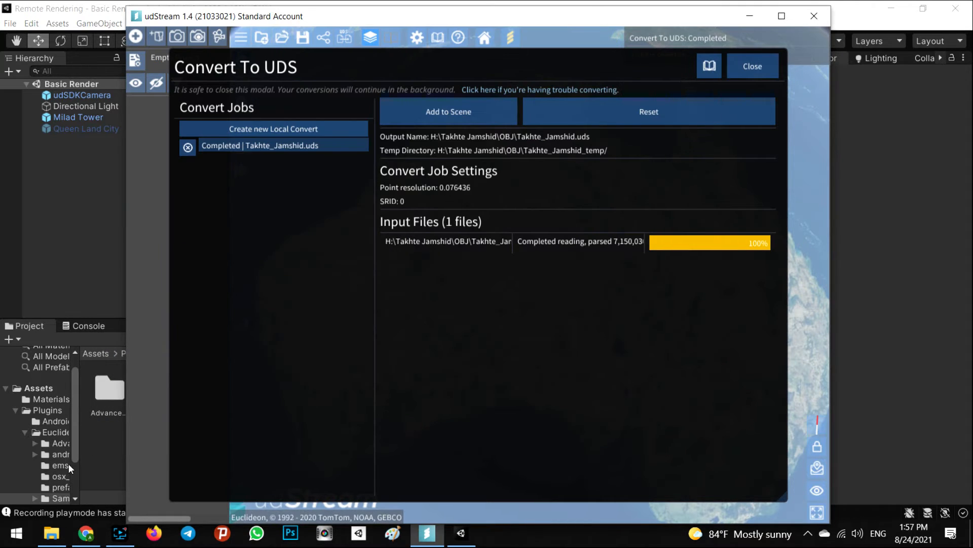
pyautogui.click(53, 533)
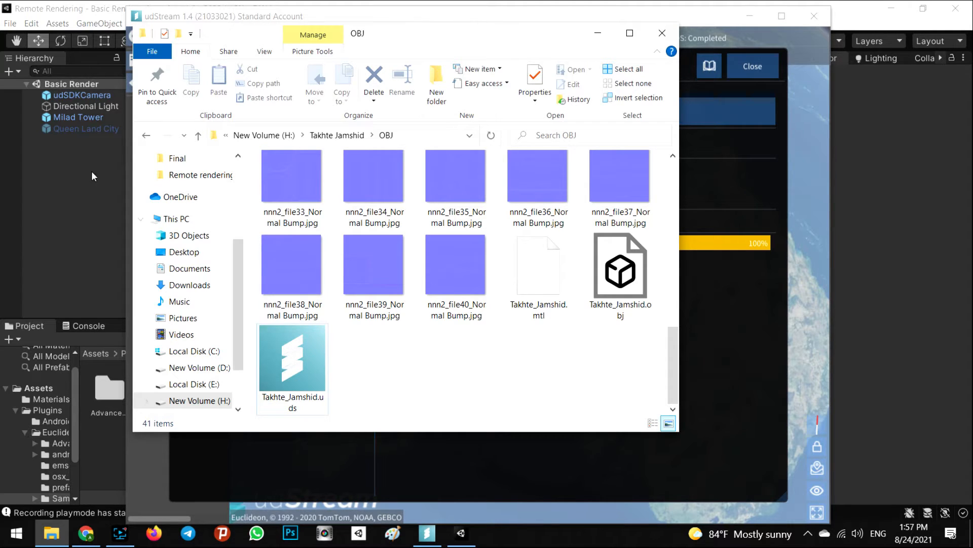
# - Switch to Chrome and upload Takhte_Jamshid.uds from the OBJ folder to the USA Upload file storage, closing the upload dialog when done
pyautogui.click(85, 533)
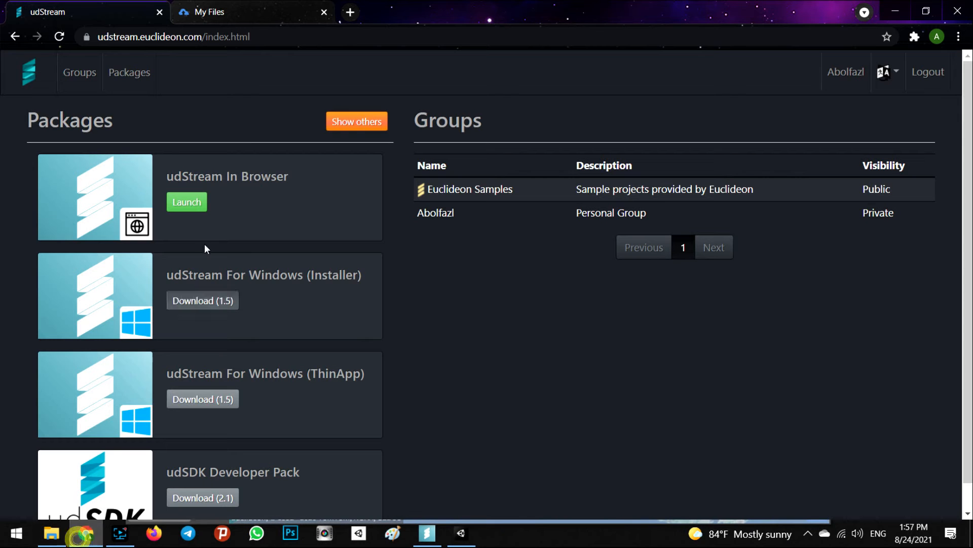
pyautogui.click(249, 12)
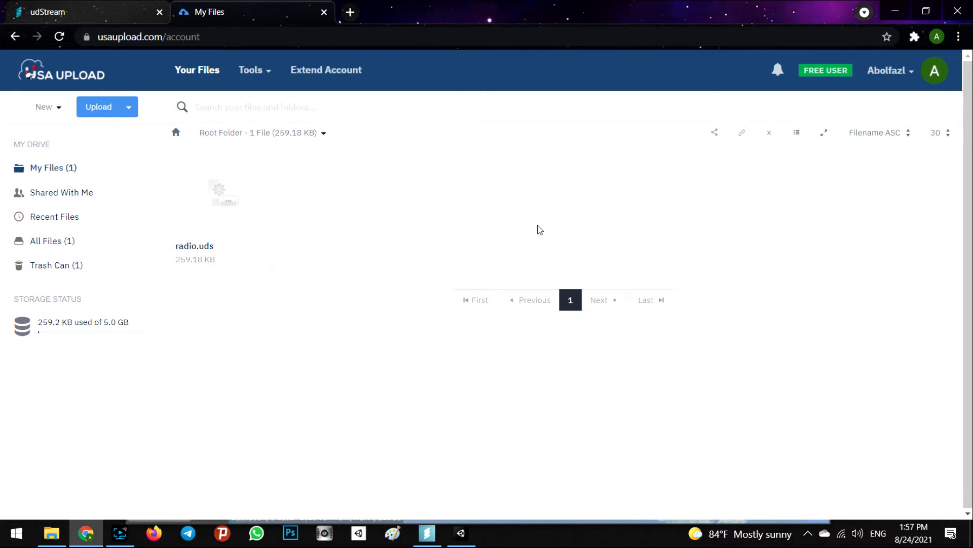
pyautogui.click(52, 532)
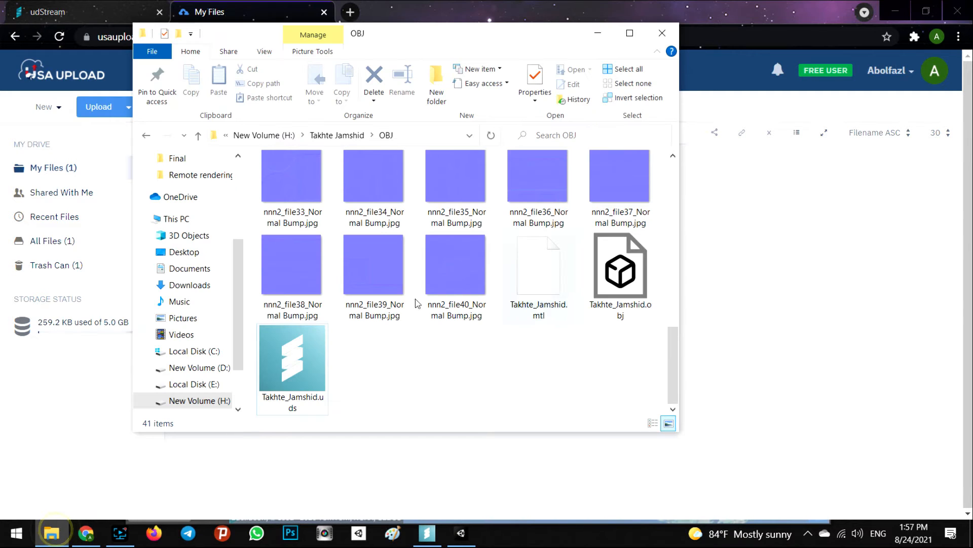
pyautogui.click(306, 357)
pyautogui.moveTo(306, 357); pyautogui.dragTo(774, 218)
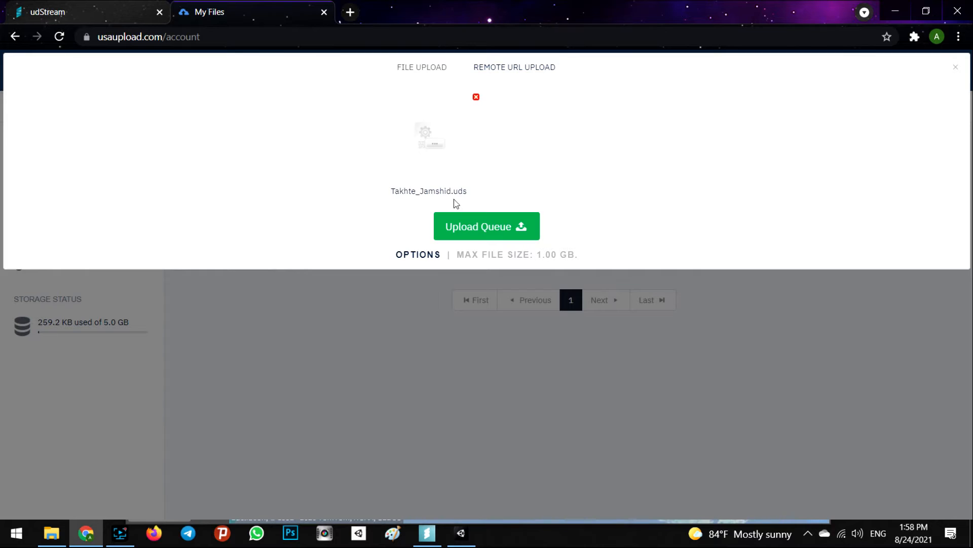
pyautogui.click(484, 234)
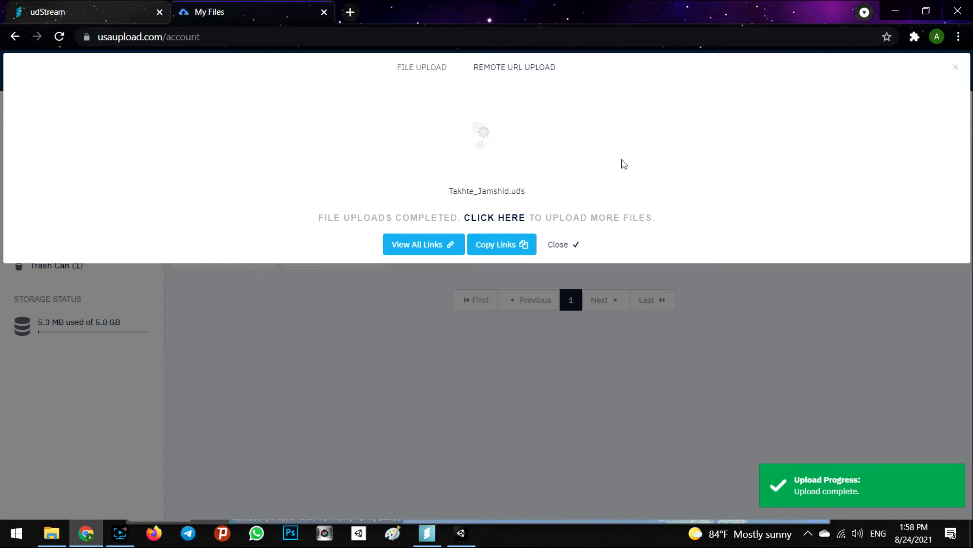
pyautogui.click(716, 377)
pyautogui.click(715, 377)
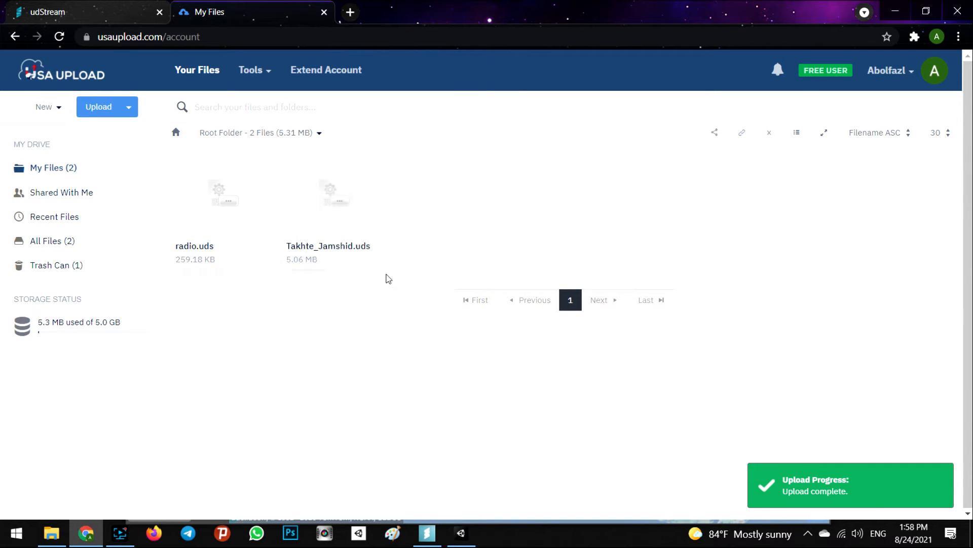
# - Switch to Unity and examine the full UDS Model path of the Milad Tower object
pyautogui.click(469, 533)
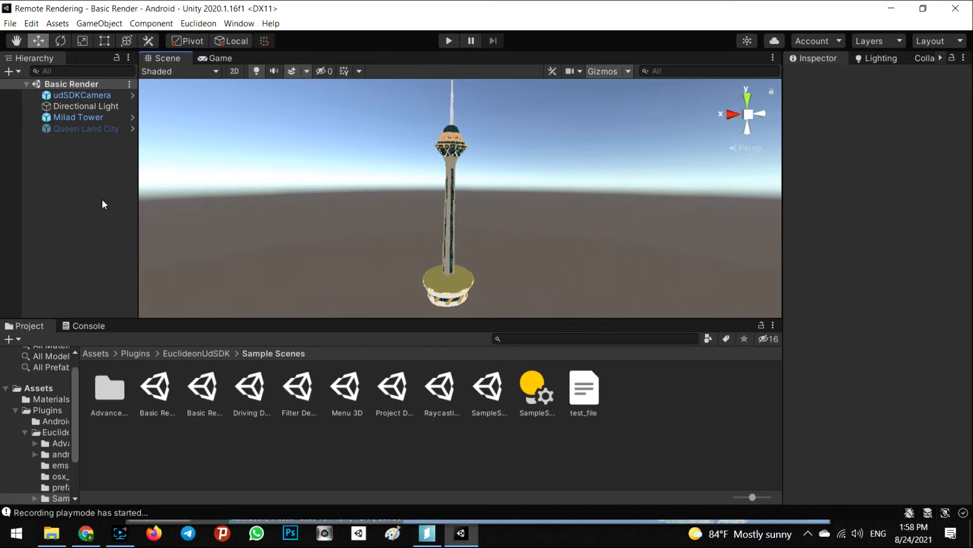
pyautogui.click(86, 118)
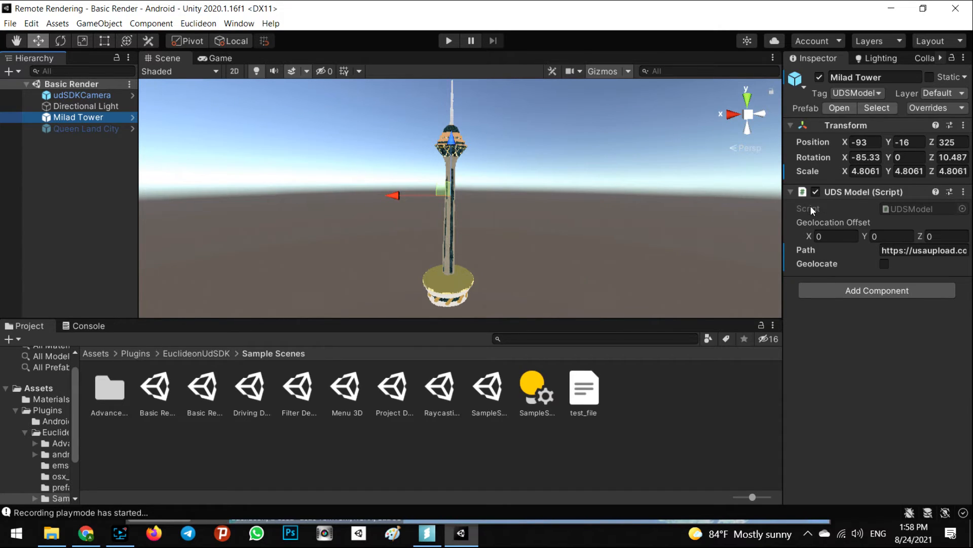
pyautogui.moveTo(784, 211); pyautogui.dragTo(628, 211)
pyautogui.click(817, 239)
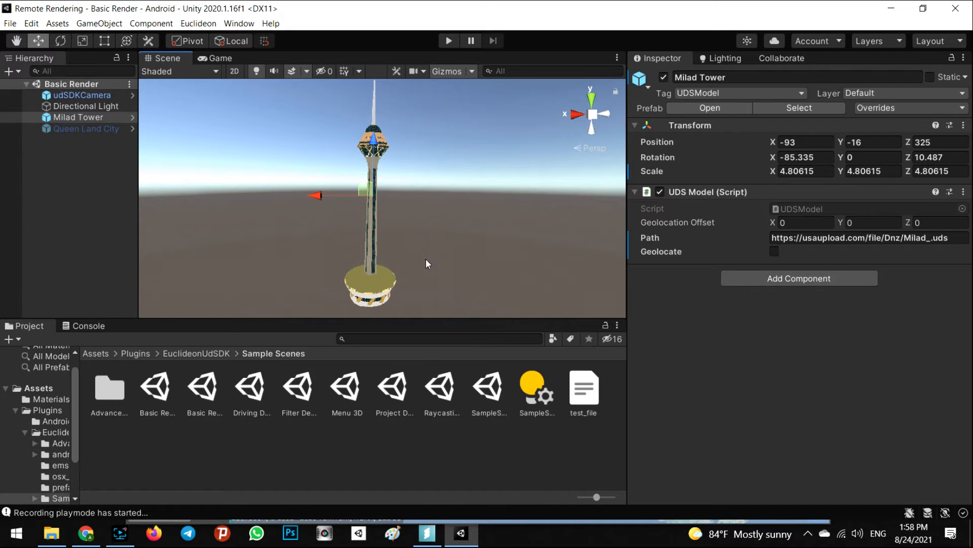
pyautogui.moveTo(623, 231); pyautogui.dragTo(654, 232)
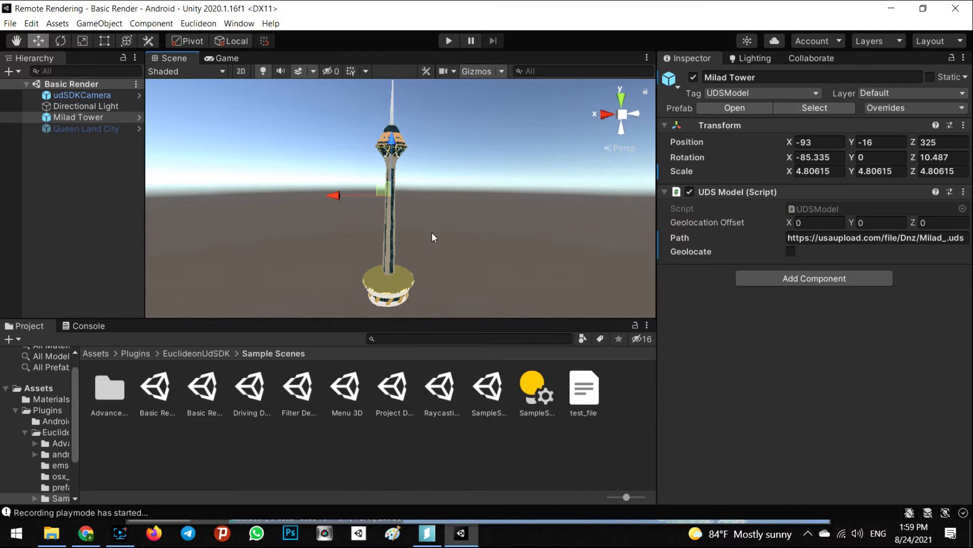
# - Scale Milad Tower uniformly down to about 4.22 and rotate it to about 5.8 on Z
pyautogui.press('r')
pyautogui.moveTo(392, 198)
pyautogui.mouseDown()
pyautogui.moveTo(393, 228)
pyautogui.moveTo(389, 205)
pyautogui.moveTo(409, 242)
pyautogui.moveTo(387, 185)
pyautogui.moveTo(357, 196)
pyautogui.moveTo(404, 194)
pyautogui.mouseUp()
pyautogui.press('e')
pyautogui.hotkey('ctrl', 'z')
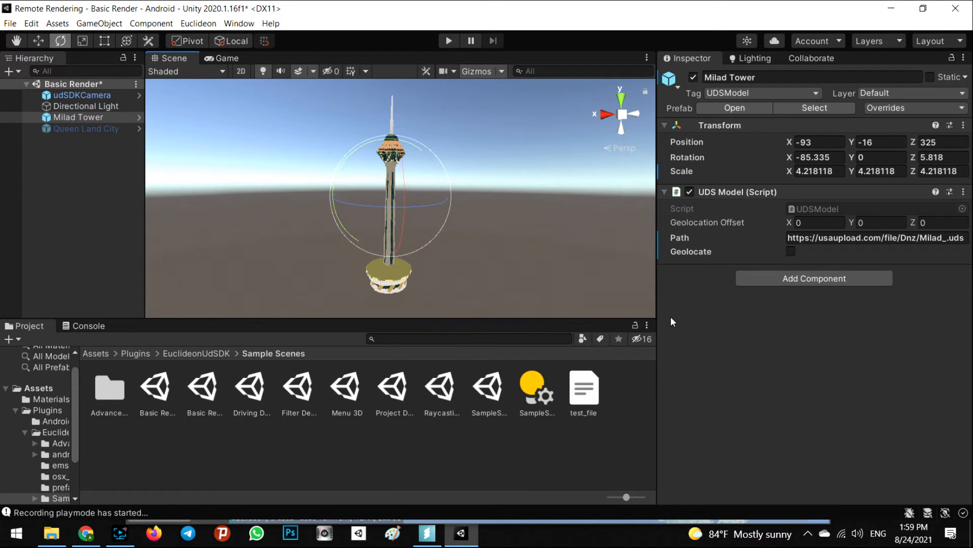
pyautogui.click(50, 216)
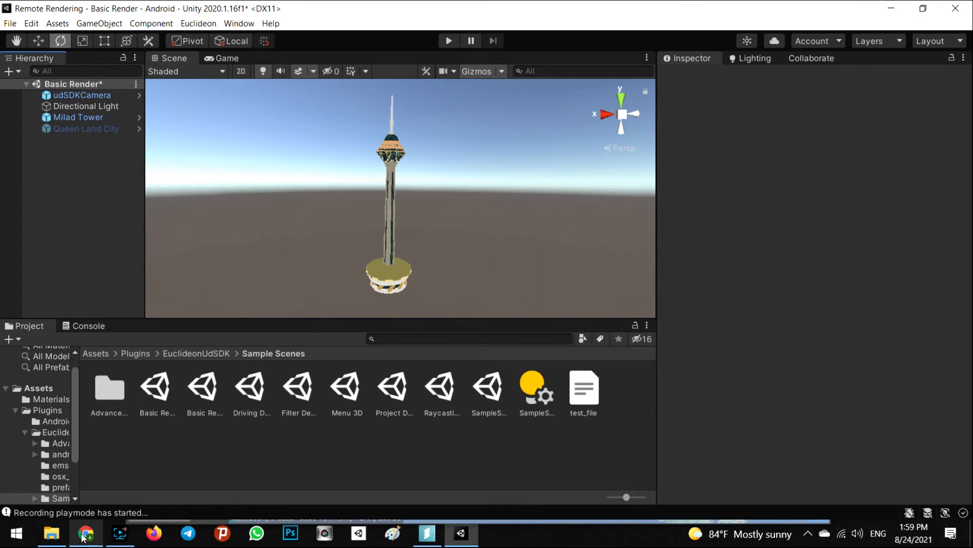
# - Duplicate Milad Tower, rename the copy Takht Jamshid and move it beside the original to about X -129.2
pyautogui.click(89, 116)
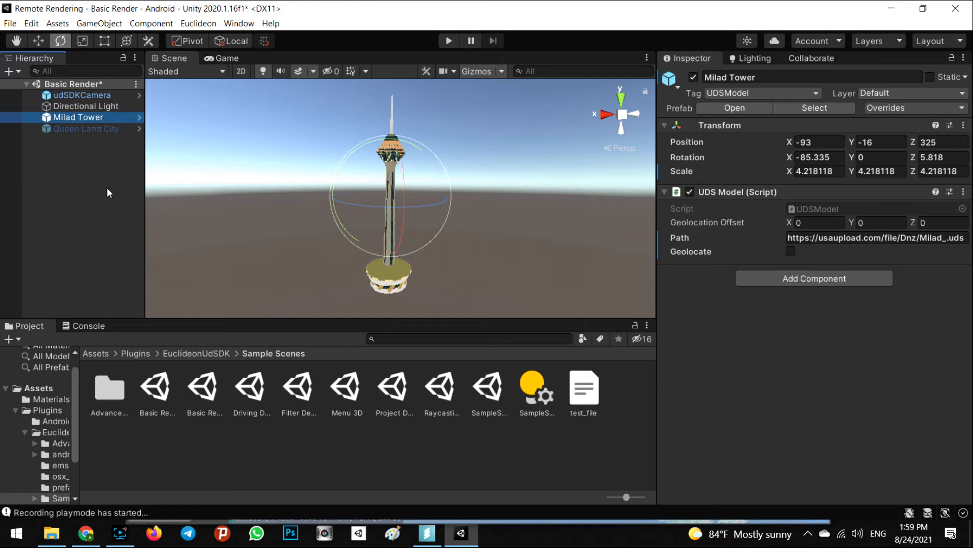
pyautogui.hotkey('ctrl', 'd')
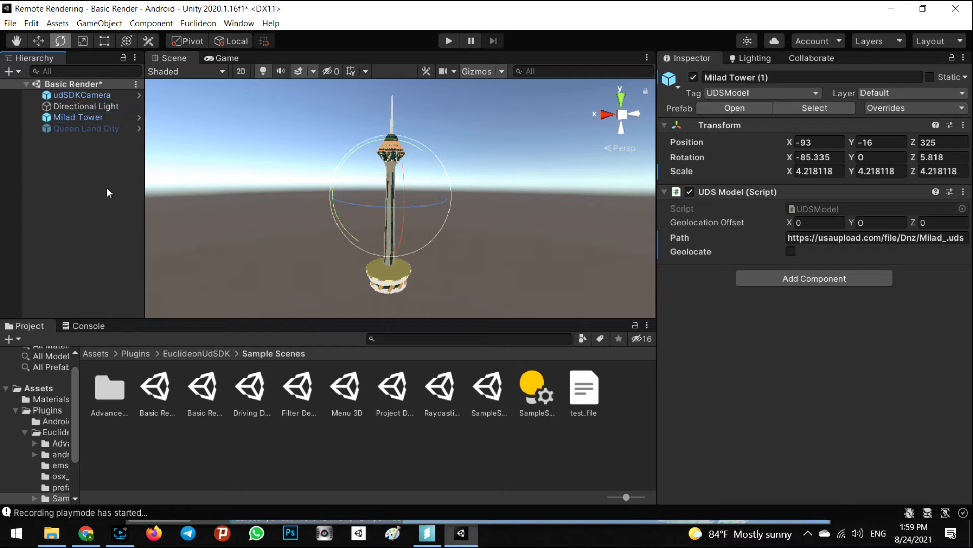
pyautogui.click(84, 142)
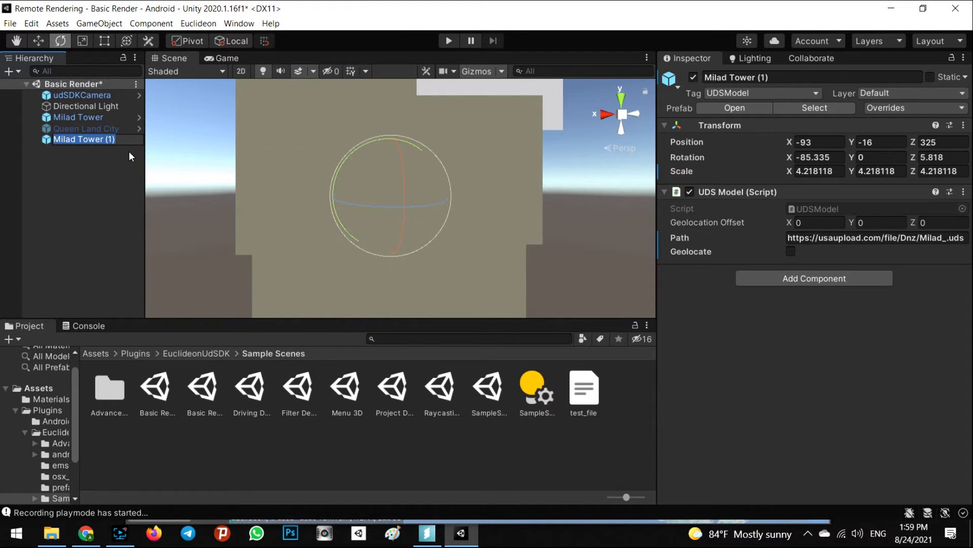
pyautogui.write('Takht Jamshid')
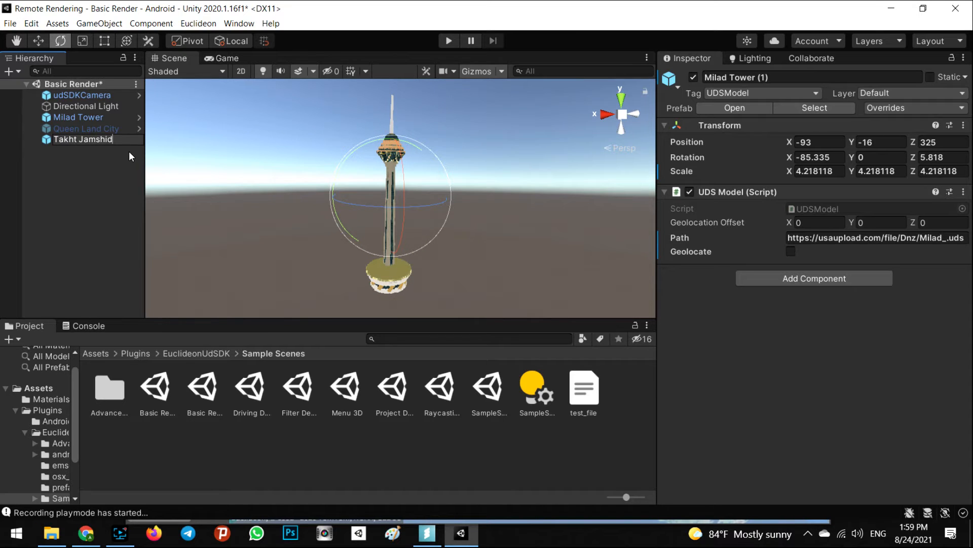
pyautogui.press('Return')
pyautogui.press('w')
pyautogui.moveTo(339, 181); pyautogui.dragTo(459, 184)
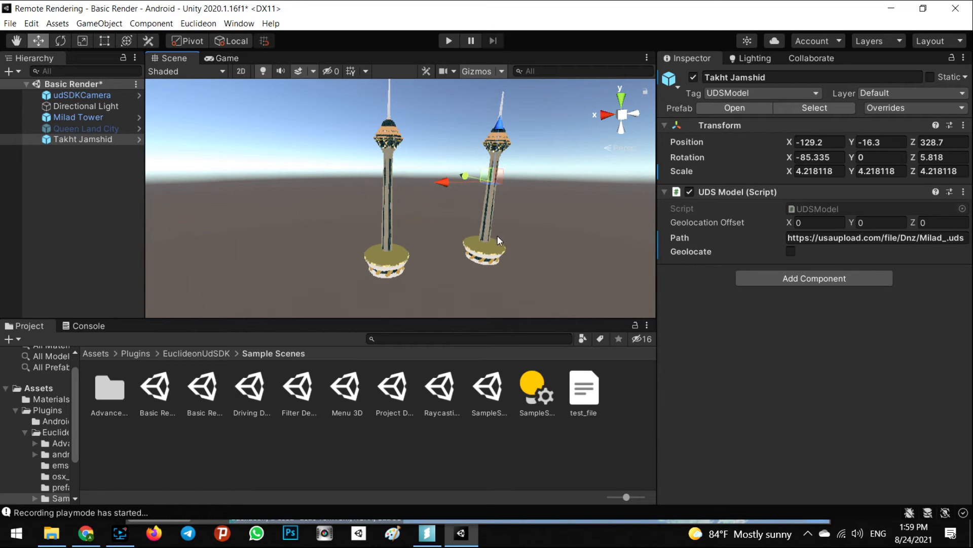
pyautogui.click(816, 237)
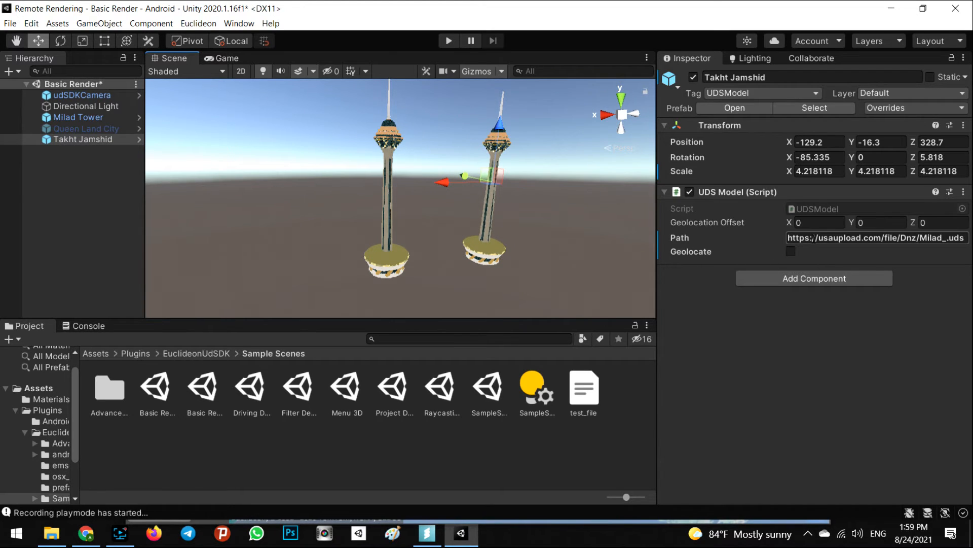
pyautogui.click(943, 239)
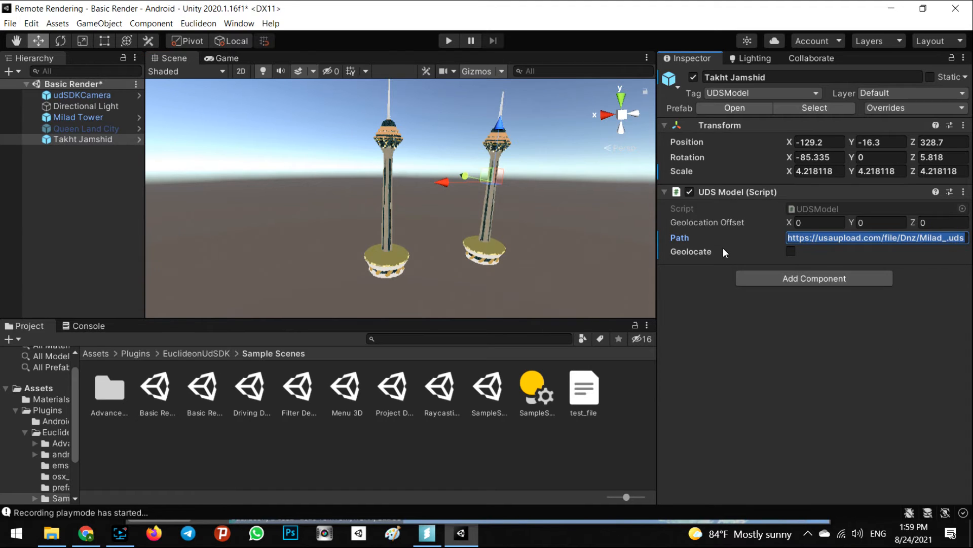
pyautogui.press('BackSpace')
pyautogui.click(85, 533)
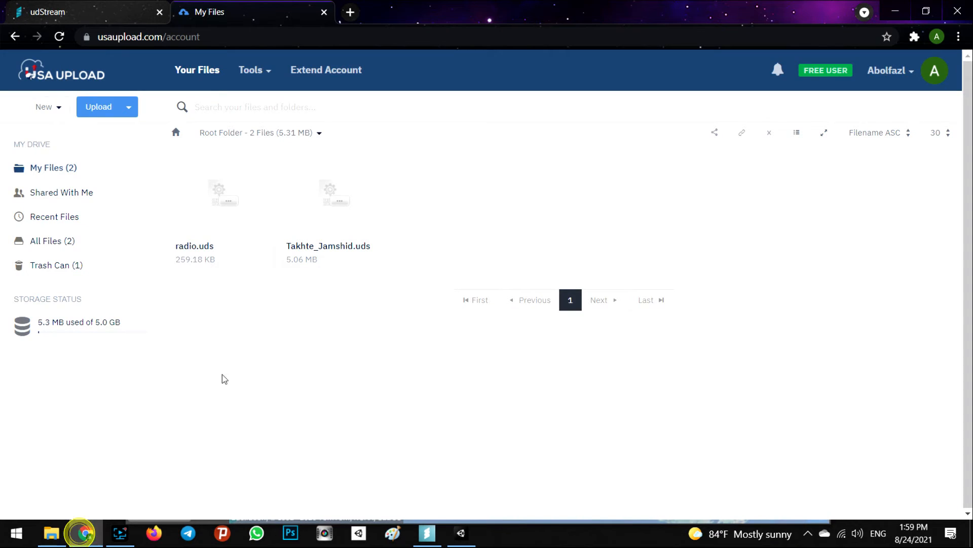
pyautogui.doubleClick(363, 183)
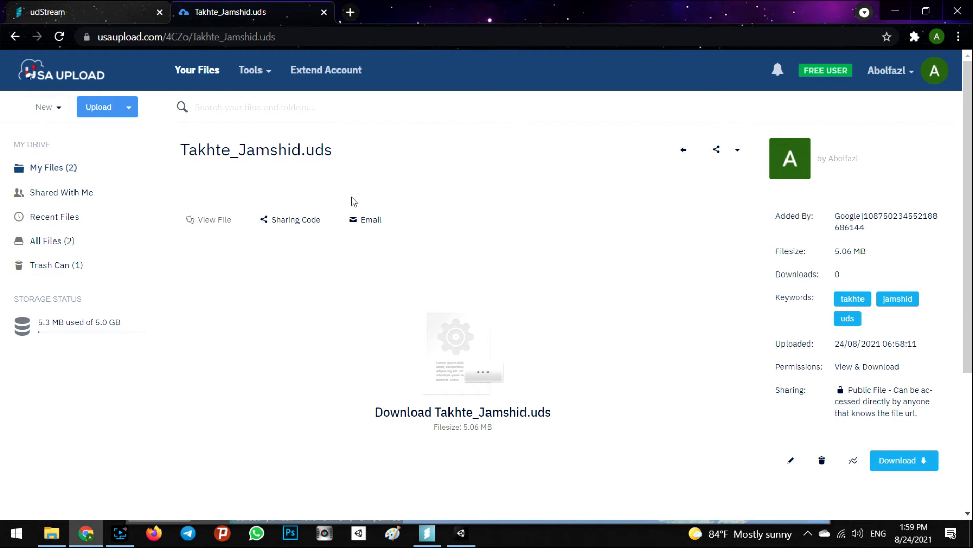
pyautogui.click(300, 229)
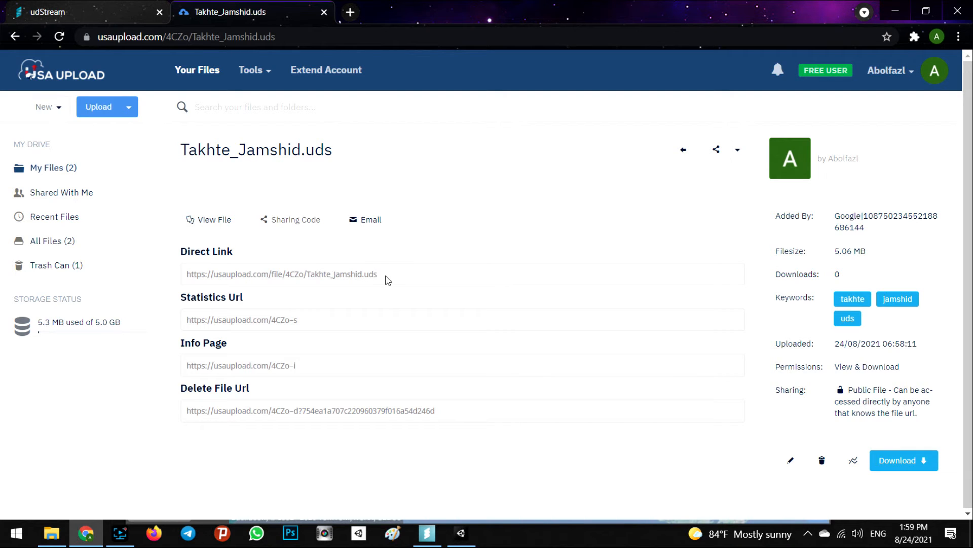
pyautogui.moveTo(391, 275); pyautogui.dragTo(174, 280)
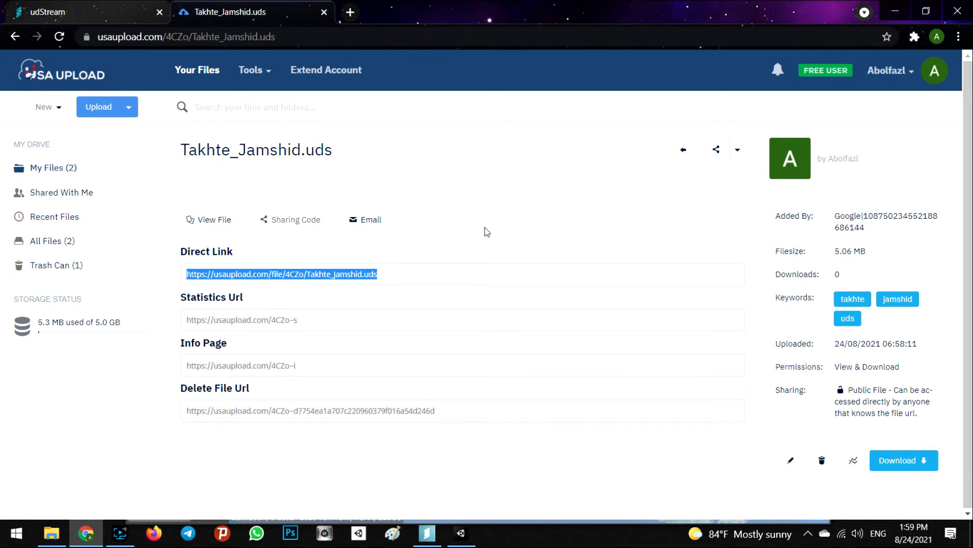
pyautogui.click(461, 532)
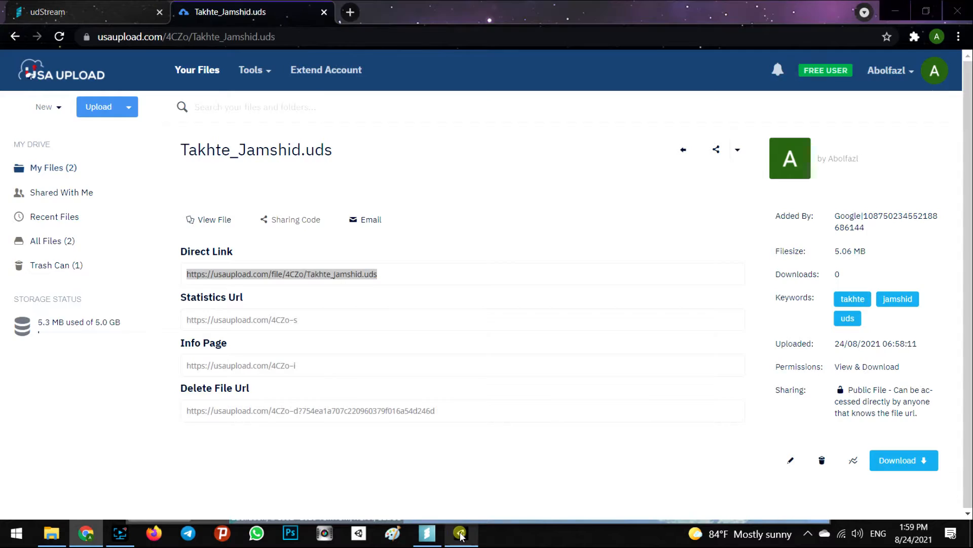
pyautogui.hotkey('ctrl', 'v')
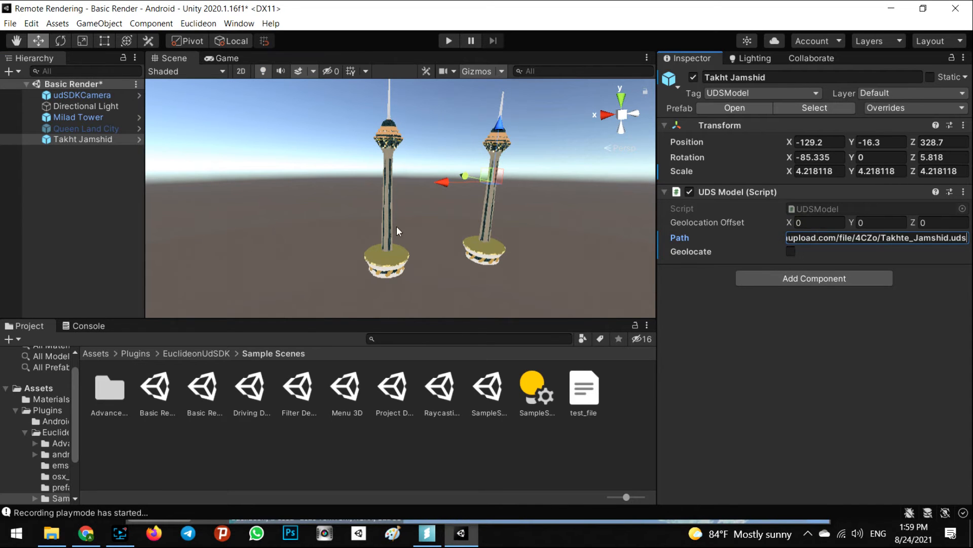
pyautogui.click(87, 216)
# - Move Milad Tower away from Takht Jamshid along its X axis to about X 117.4 and save the scene
pyautogui.click(78, 116)
pyautogui.moveTo(551, 212); pyautogui.dragTo(534, 236, button='right')
pyautogui.press('s')
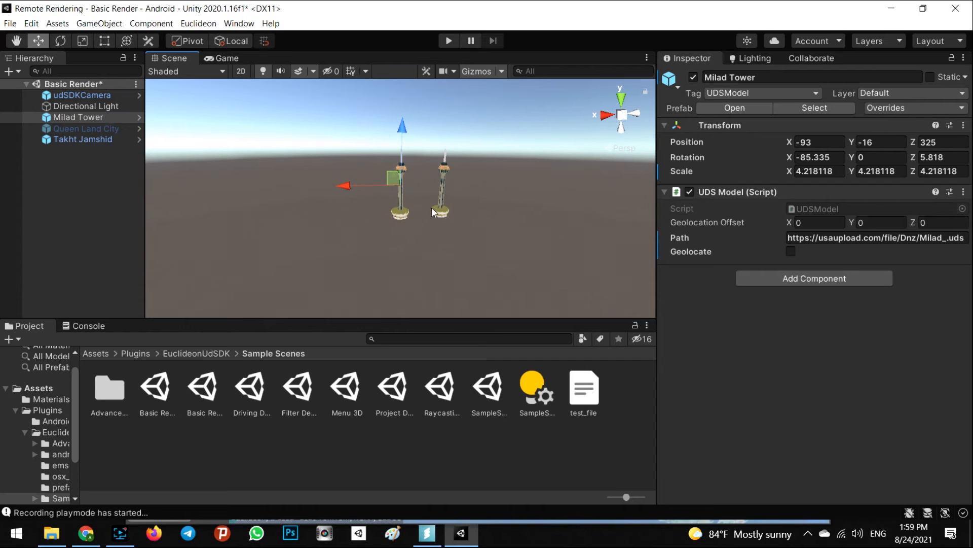
pyautogui.moveTo(345, 188); pyautogui.dragTo(96, 177)
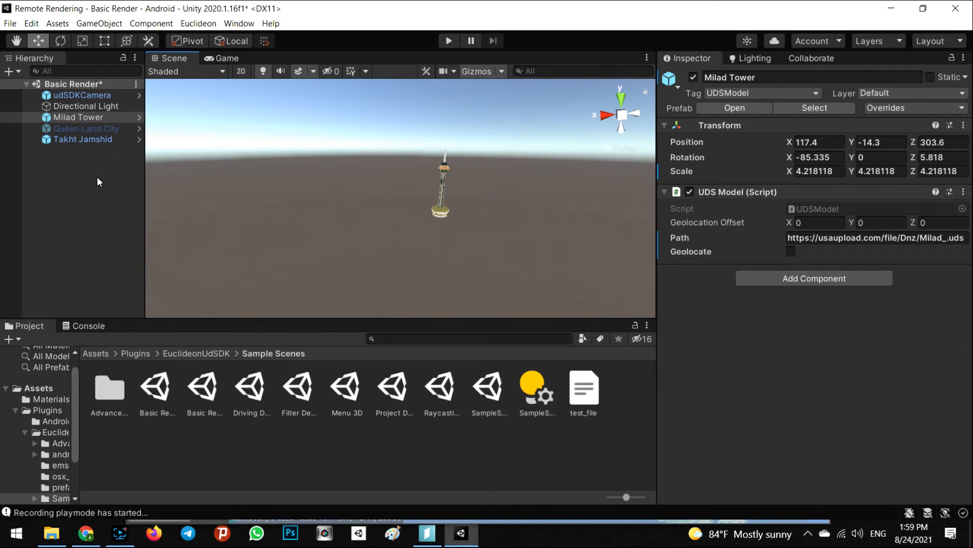
pyautogui.click(42, 216)
pyautogui.hotkey('ctrl', 's')
# - Run the scene and examine the remotely loaded Takht Jamshid model from several angles in the Scene view
pyautogui.click(449, 41)
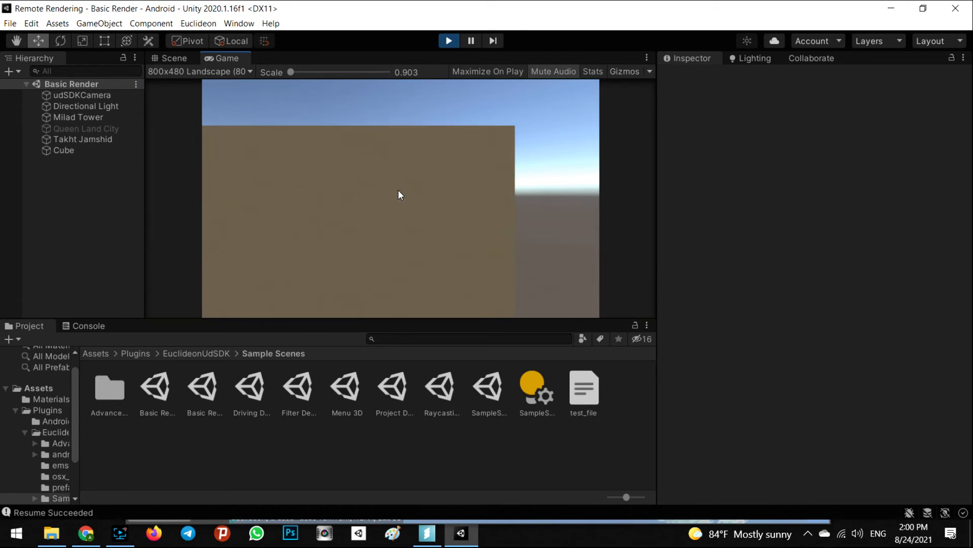
pyautogui.click(174, 58)
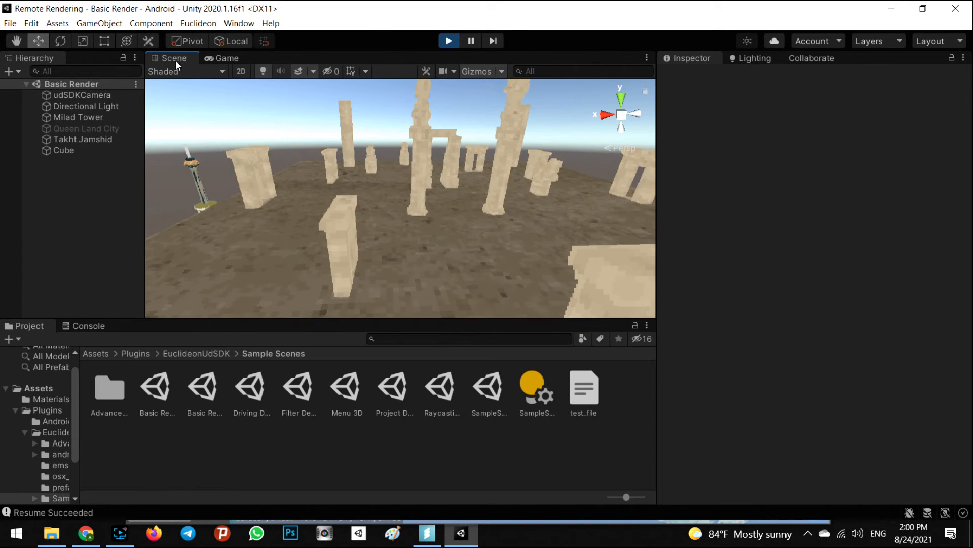
pyautogui.keyDown('alt'); pyautogui.moveTo(415, 183); pyautogui.dragTo(460, 244); pyautogui.keyUp('alt')
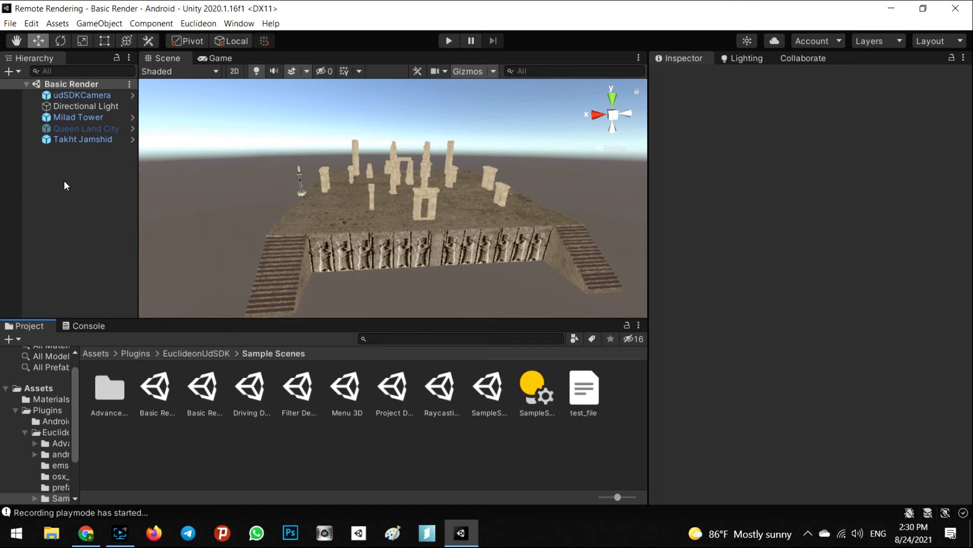
pyautogui.moveTo(429, 229); pyautogui.dragTo(547, 215, button='right')
pyautogui.press('w')
pyautogui.press('s')
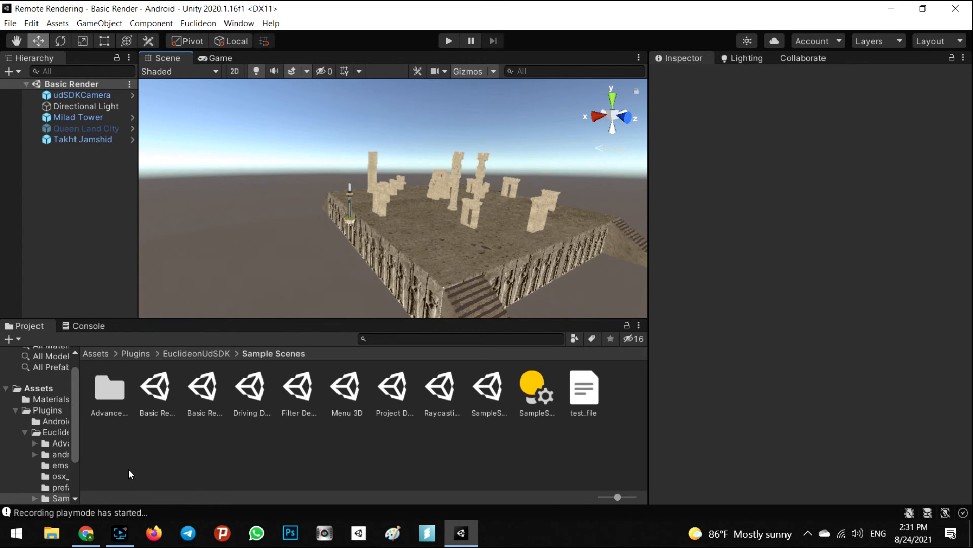
# - Switch to Chrome, open radio.uds from My Files on USA Upload and copy its direct link from the sharing code
pyautogui.click(93, 531)
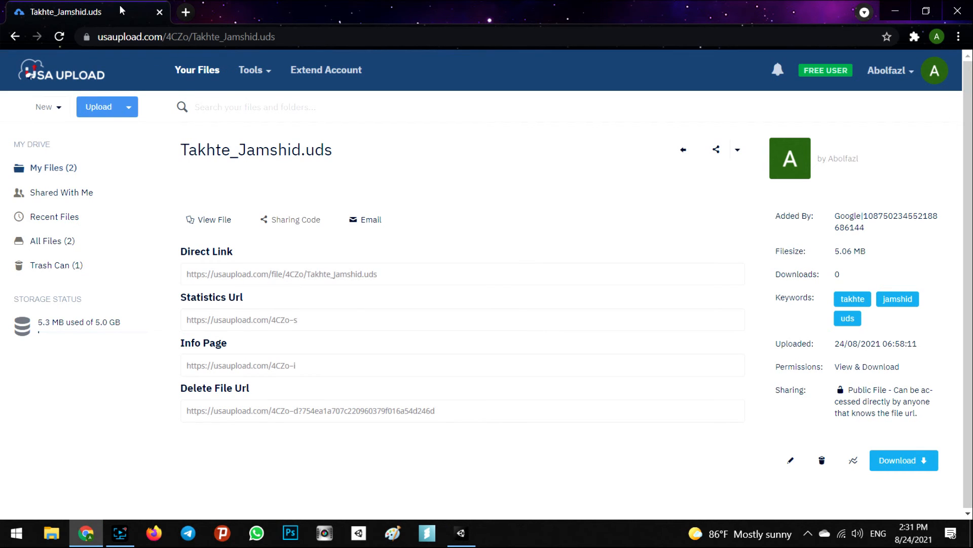
pyautogui.click(55, 173)
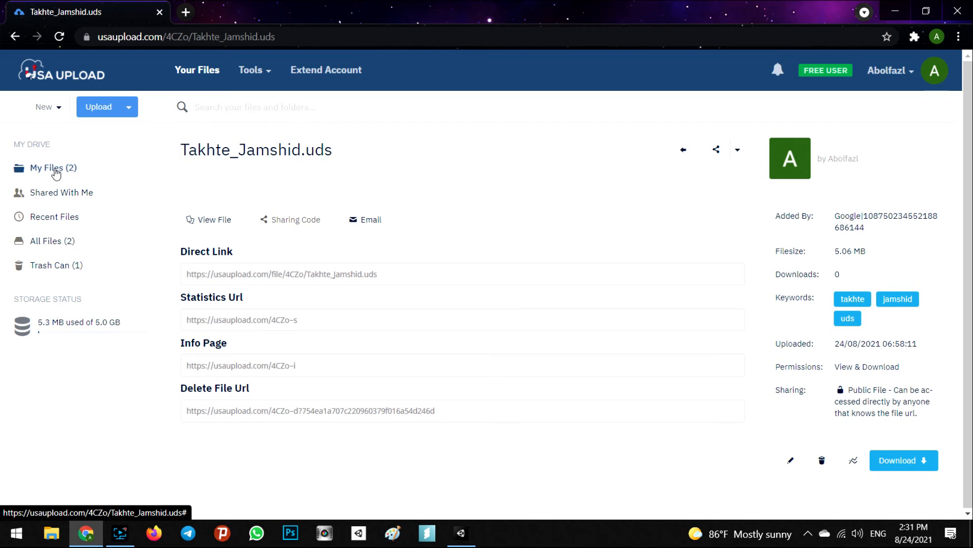
pyautogui.click(49, 168)
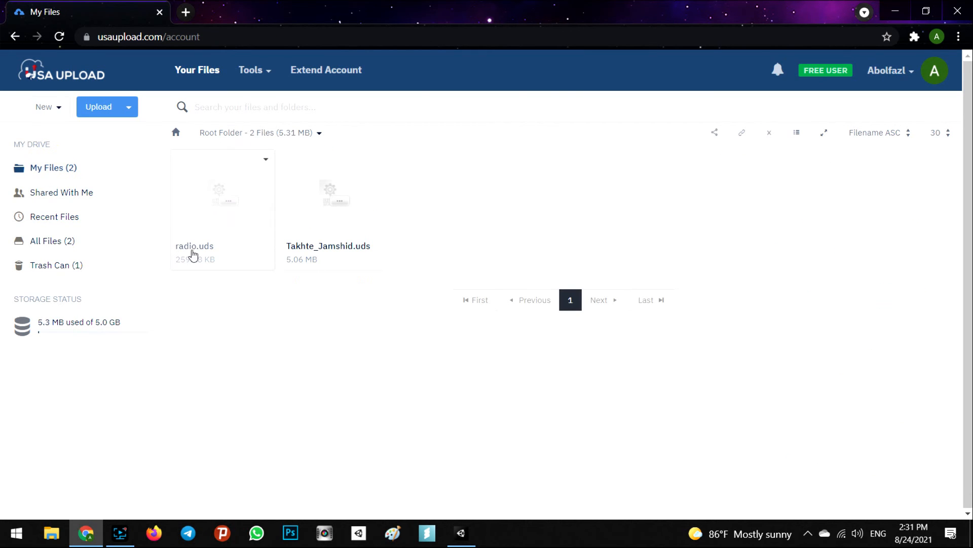
pyautogui.click(241, 187)
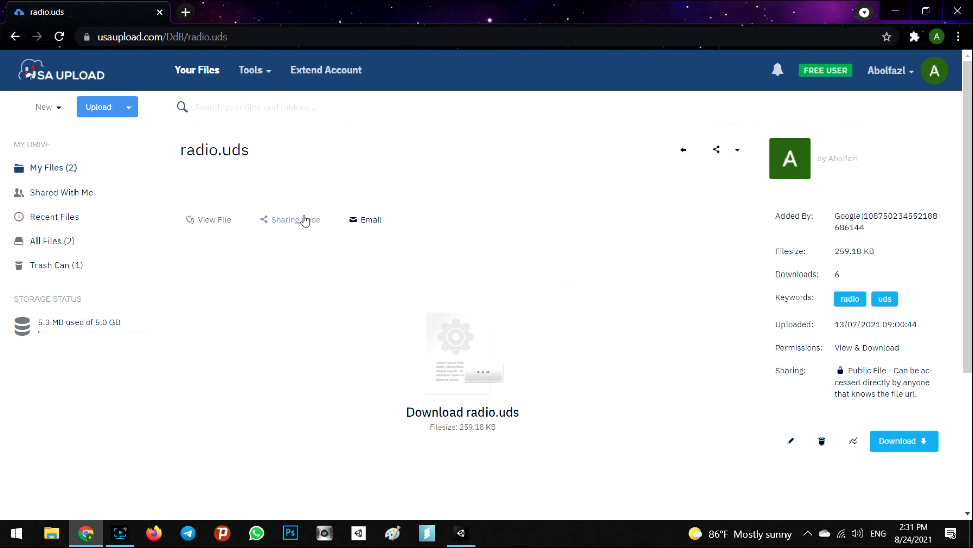
pyautogui.click(295, 219)
pyautogui.moveTo(343, 272); pyautogui.dragTo(183, 265)
pyautogui.hotkey('ctrl', 'c')
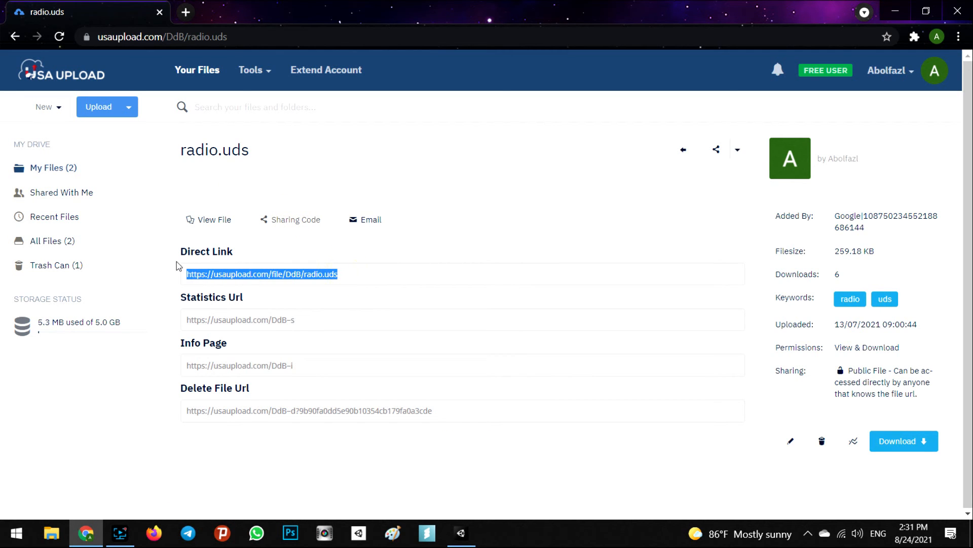
# - Switch to Unity, duplicate Milad Tower, move the copy away from the original to about X 180.8 and rename it Radio
pyautogui.click(461, 533)
pyautogui.click(76, 108)
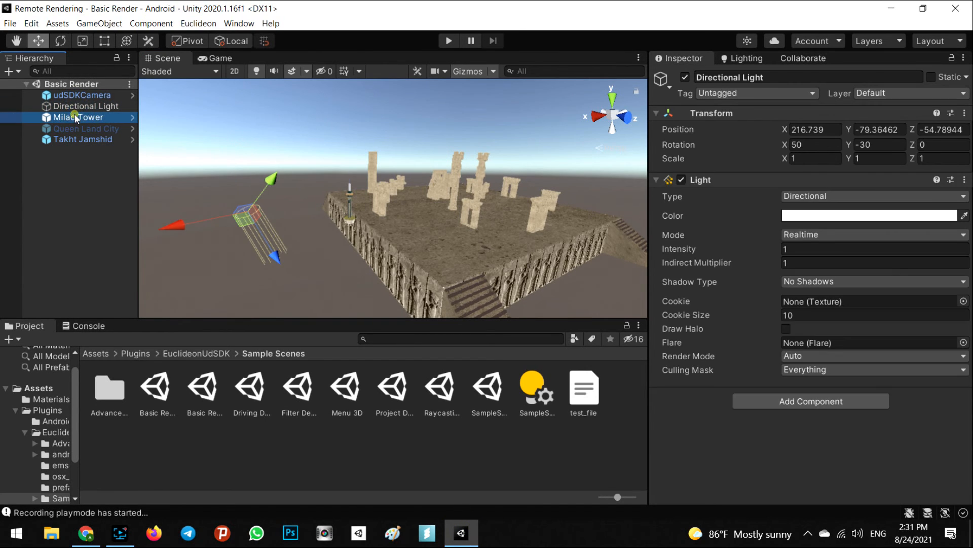
pyautogui.click(77, 117)
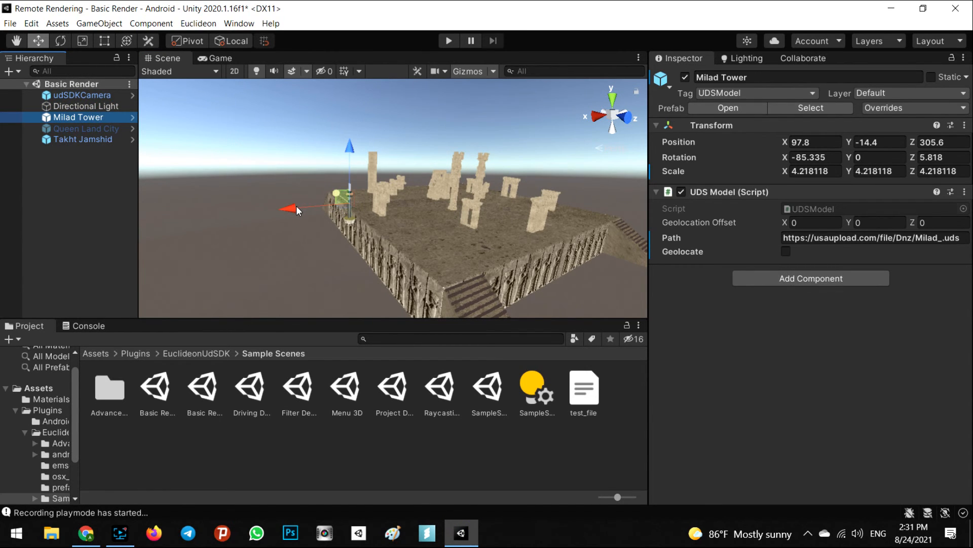
pyautogui.hotkey('ctrl', 'd')
pyautogui.moveTo(297, 206); pyautogui.dragTo(264, 226)
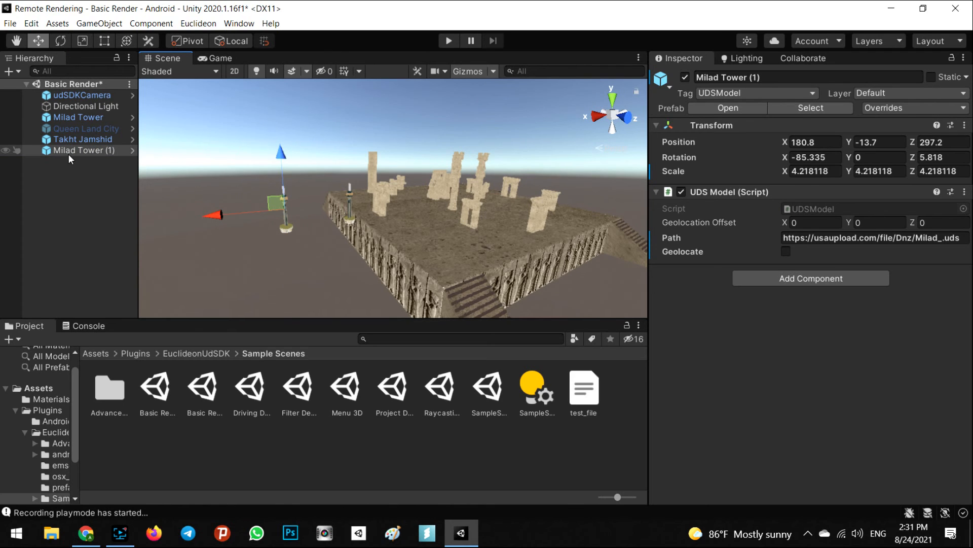
pyautogui.click(105, 152)
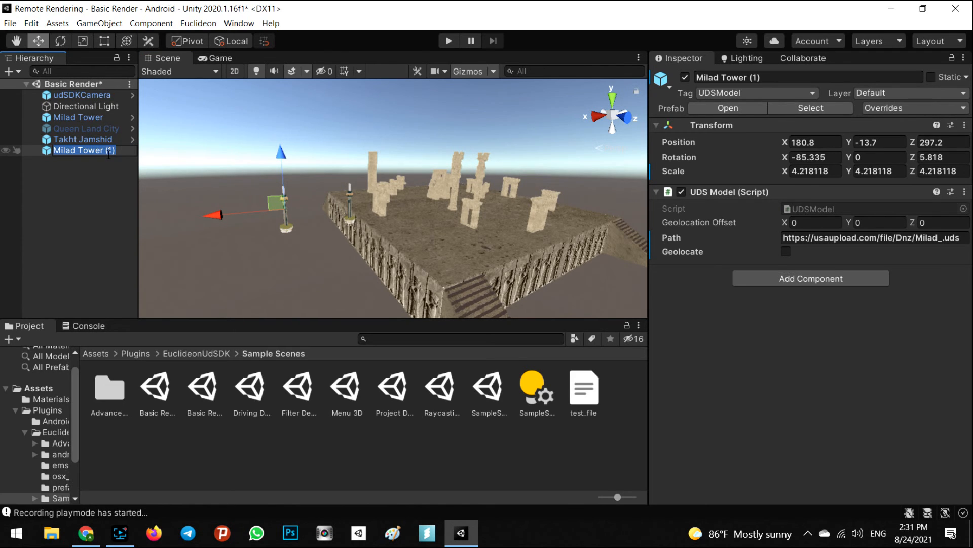
pyautogui.write('Radio')
pyautogui.press('Return')
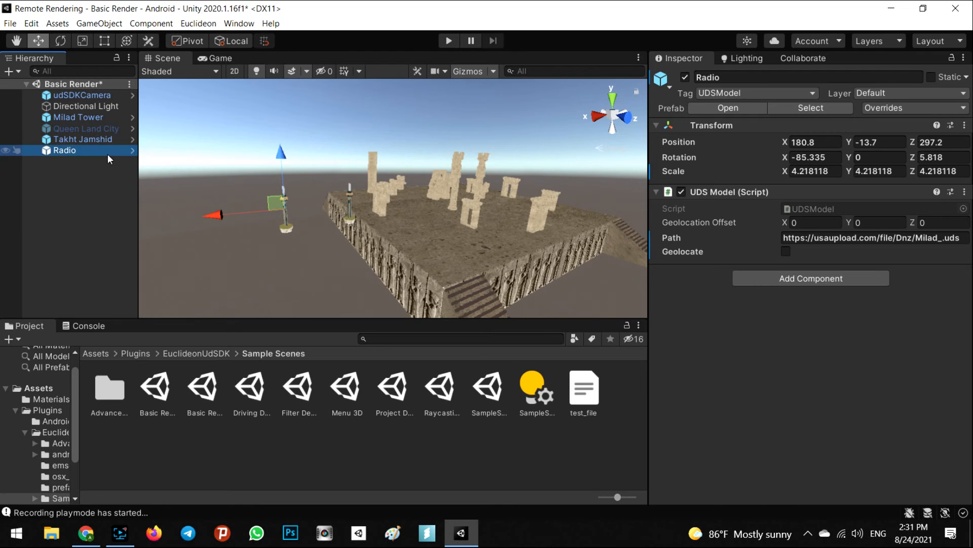
pyautogui.click(791, 237)
pyautogui.hotkey('ctrl', 'v')
pyautogui.click(820, 355)
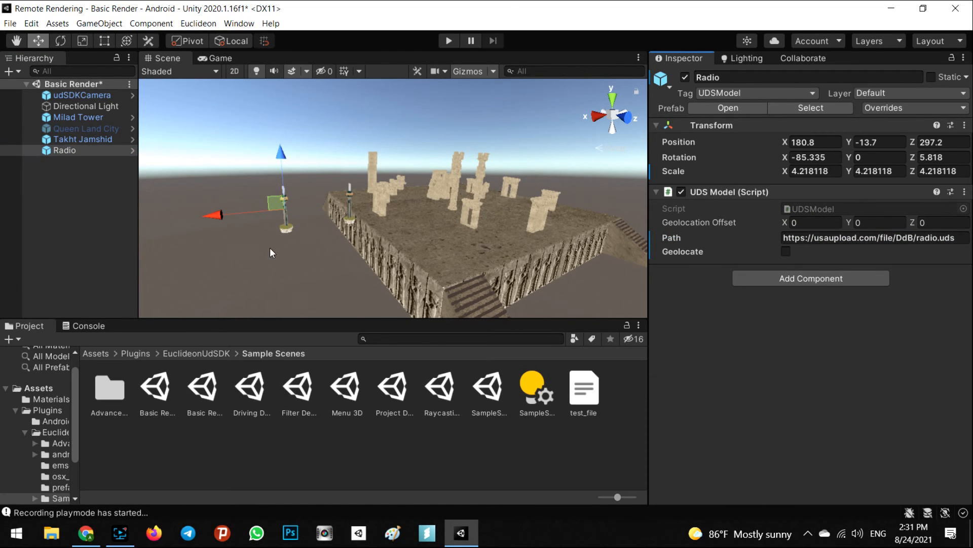
pyautogui.hotkey('ctrl', 's')
pyautogui.click(111, 208)
# - Run the scene and examine the remotely loaded Radio model up close in the Scene view
pyautogui.click(449, 40)
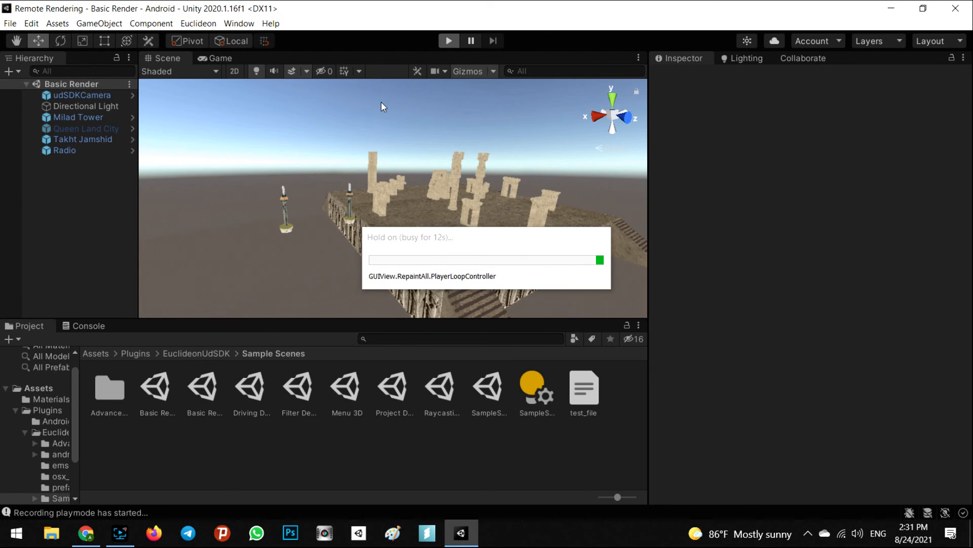
pyautogui.click(163, 59)
pyautogui.moveTo(341, 190); pyautogui.dragTo(515, 206, button='right')
pyautogui.press('w')
pyautogui.press('s')
pyautogui.press('w')
pyautogui.press('s')
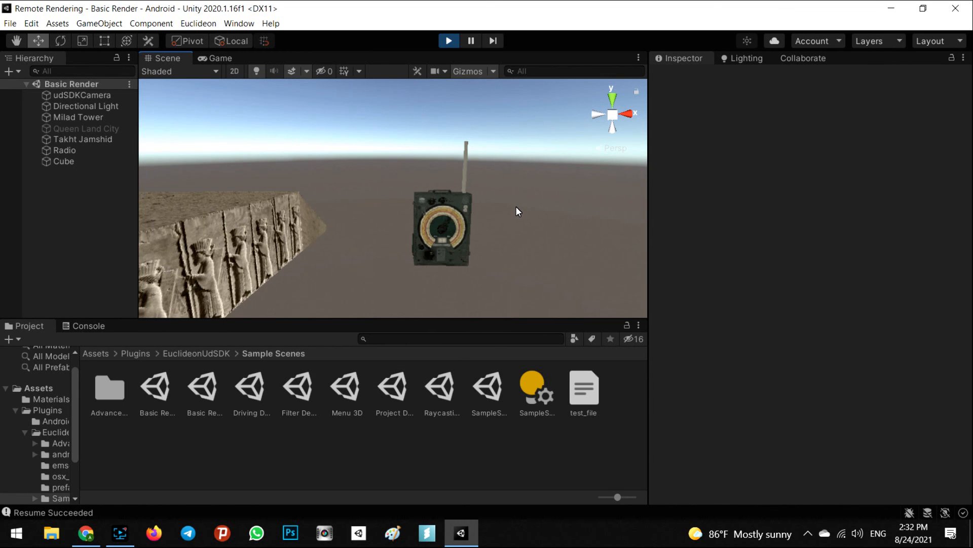